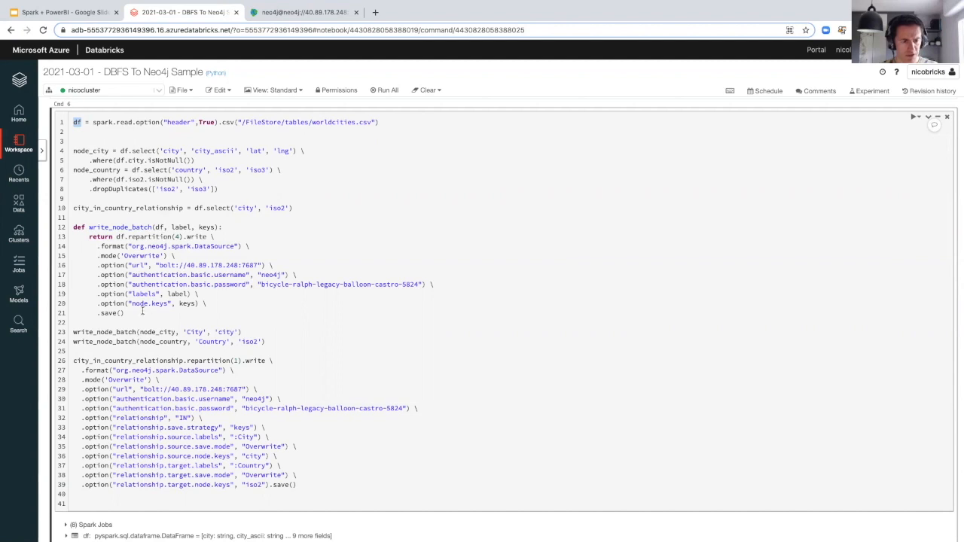
- Examine the Cmd 6 code that builds the city and country dataframes and writes nodes and relationships to Neo4j
{"action": "scroll", "coordinate": [143, 310], "scroll_direction": "down", "scroll_amount": 2}
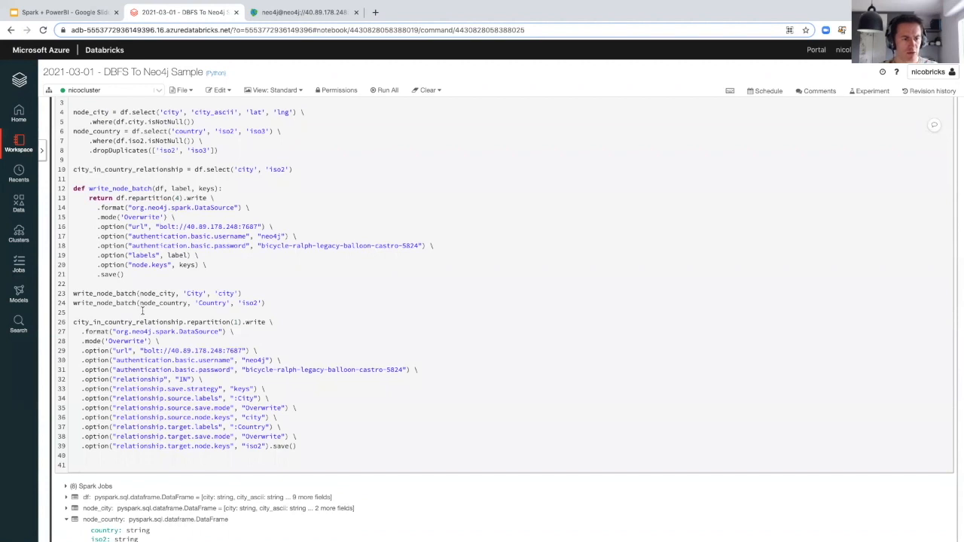
{"action": "scroll", "coordinate": [141, 310], "scroll_direction": "down", "scroll_amount": 2}
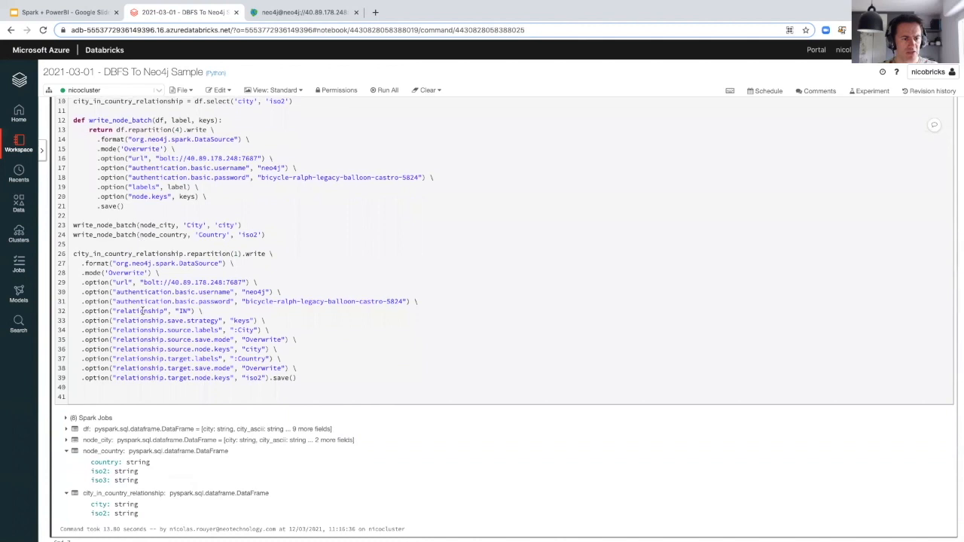
{"action": "scroll", "coordinate": [141, 311], "scroll_direction": "up", "scroll_amount": 3}
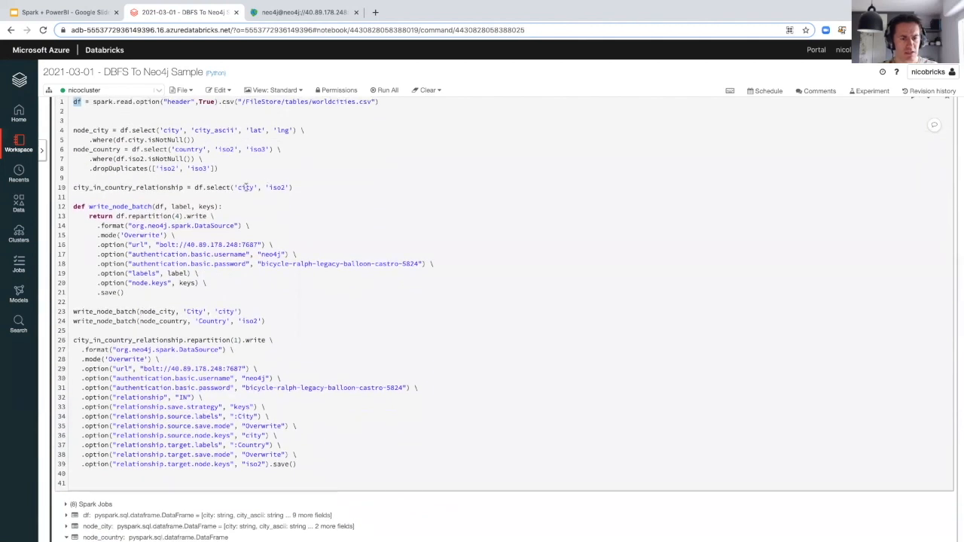
{"action": "double_click", "coordinate": [244, 188]}
{"action": "double_click", "coordinate": [276, 187]}
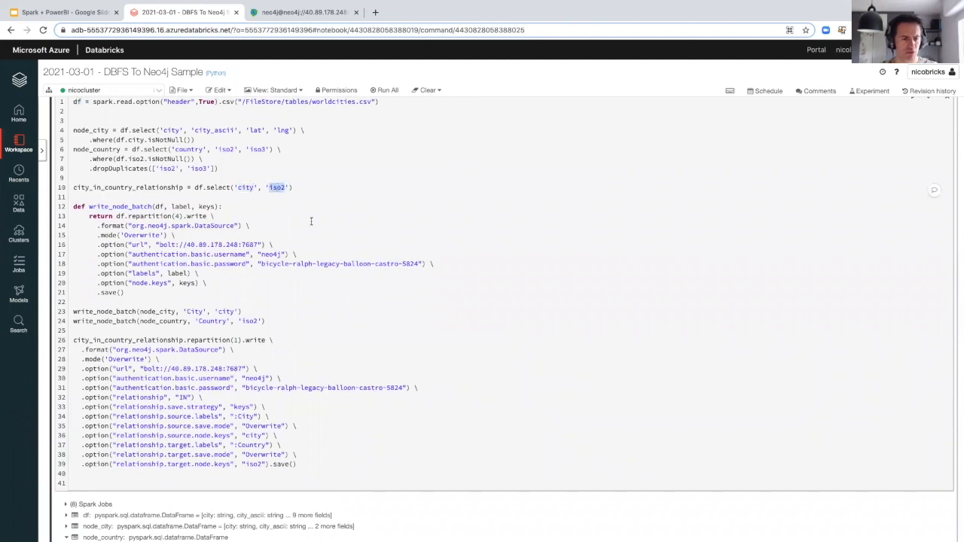
{"action": "scroll", "coordinate": [202, 317], "scroll_direction": "down", "scroll_amount": 5}
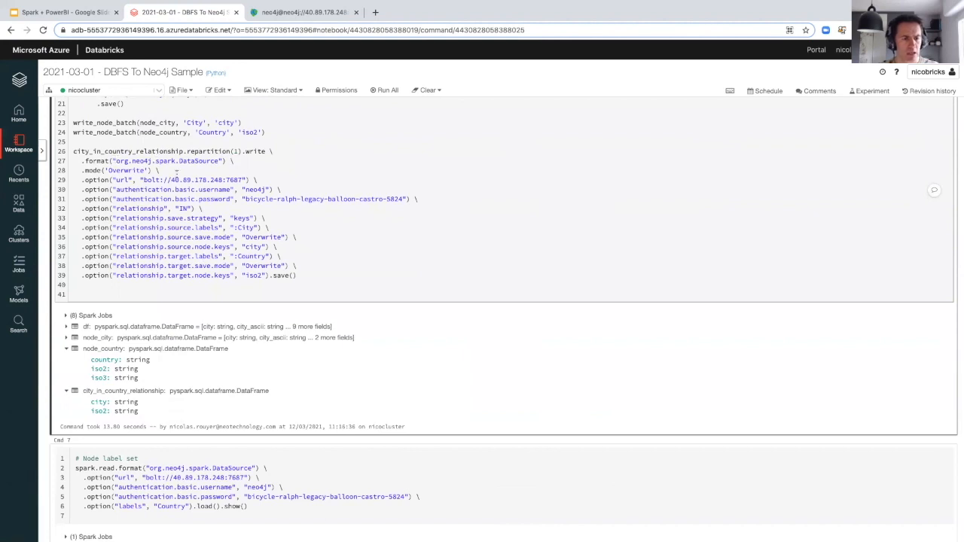
{"action": "type", "text": "N"}
{"action": "scroll", "coordinate": [340, 275], "scroll_direction": "up", "scroll_amount": 4}
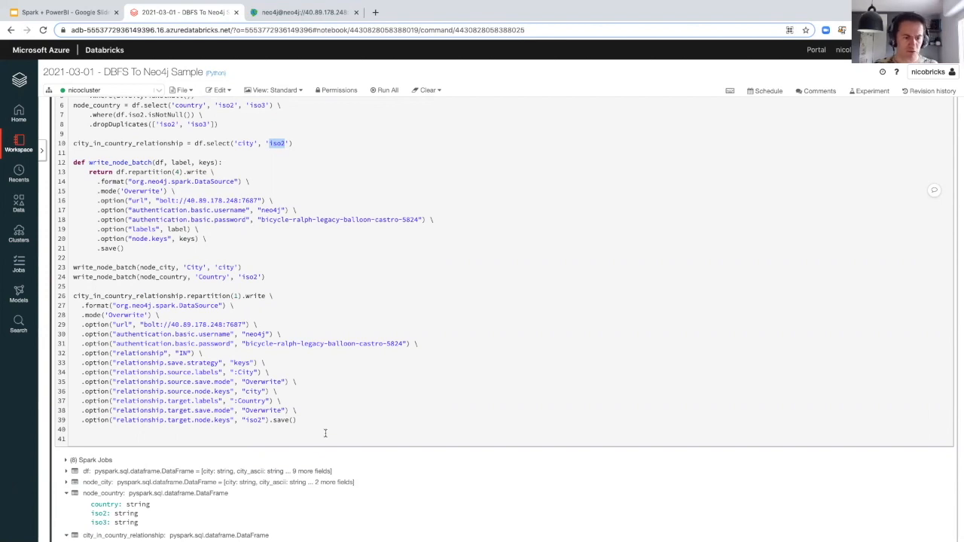
{"action": "scroll", "coordinate": [823, 165], "scroll_direction": "up", "scroll_amount": 2}
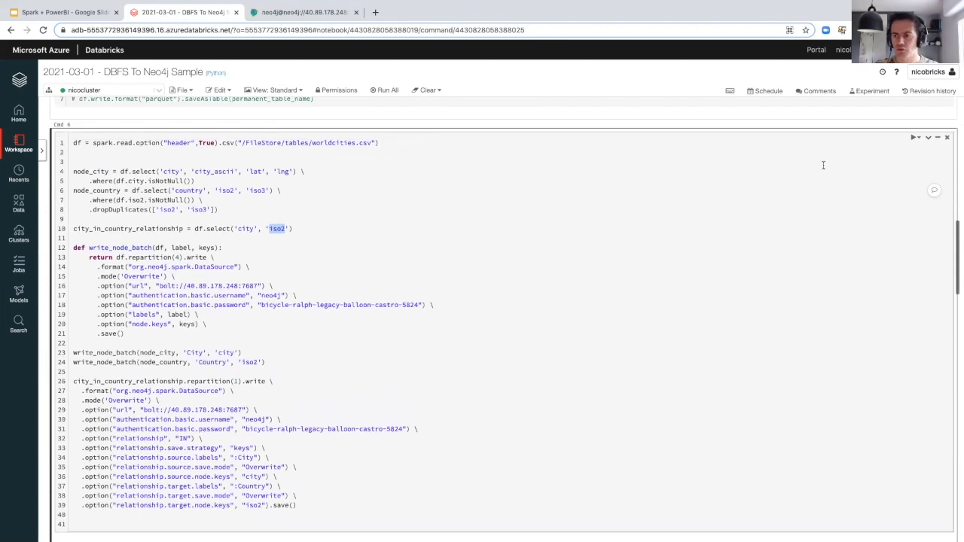
- Run the Cmd 6 cell to write the City and Country nodes and their IN relationships to Neo4j, and follow its Spark jobs
{"action": "left_click", "coordinate": [919, 124]}
{"action": "left_click", "coordinate": [917, 139]}
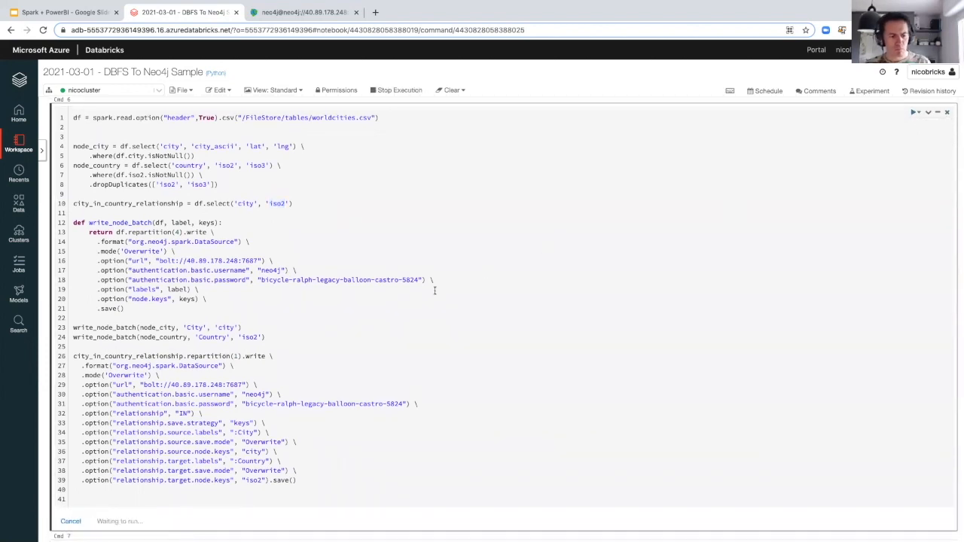
{"action": "scroll", "coordinate": [435, 291], "scroll_direction": "down", "scroll_amount": 3}
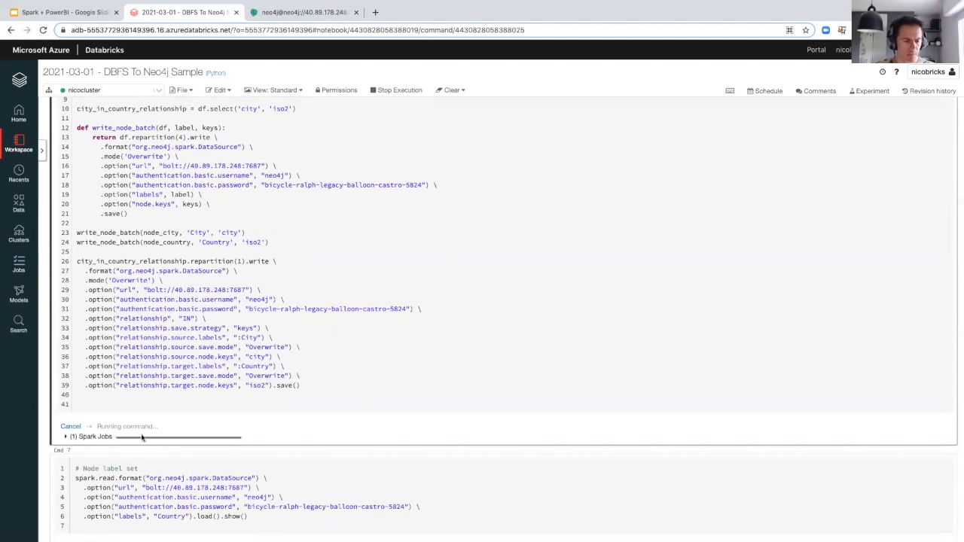
{"action": "scroll", "coordinate": [66, 441], "scroll_direction": "down", "scroll_amount": 2}
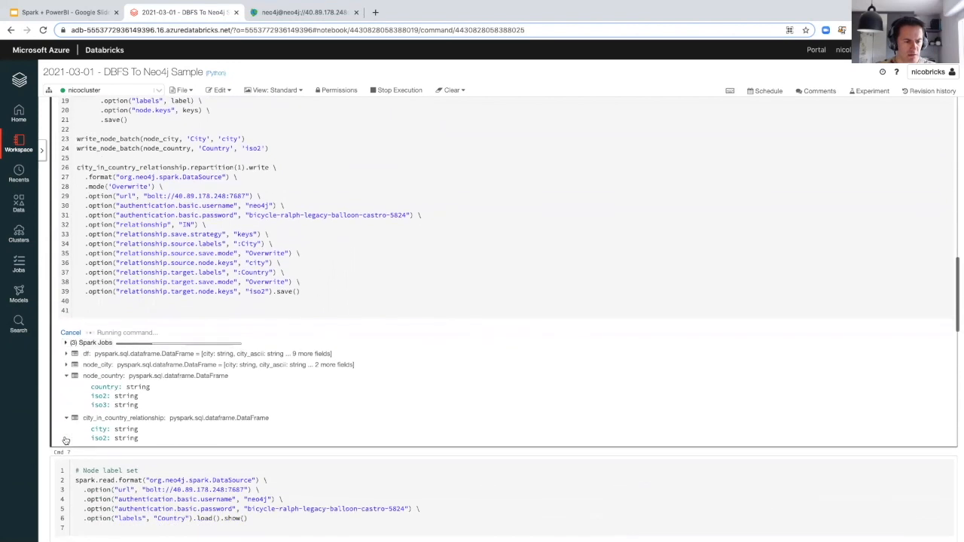
{"action": "scroll", "coordinate": [65, 440], "scroll_direction": "down", "scroll_amount": 1}
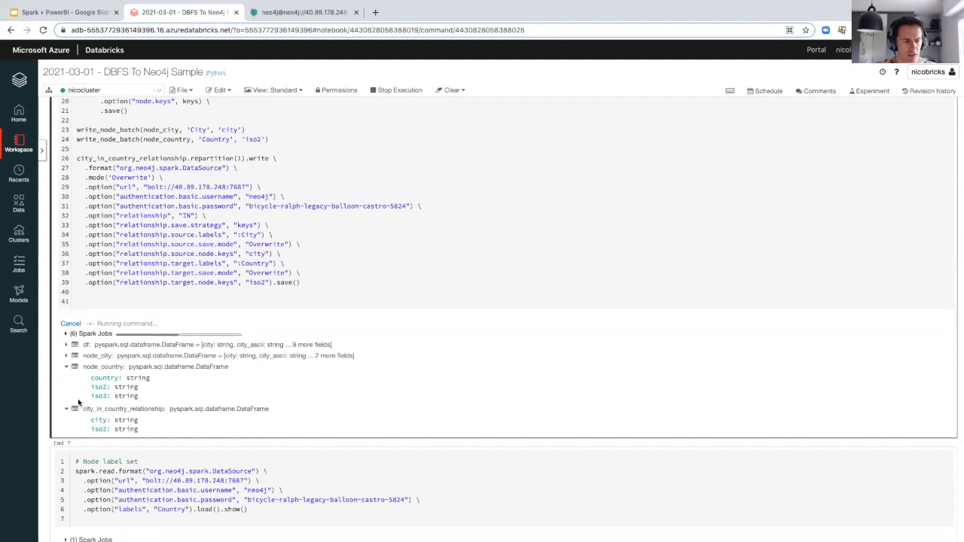
{"action": "scroll", "coordinate": [79, 403], "scroll_direction": "down", "scroll_amount": 1}
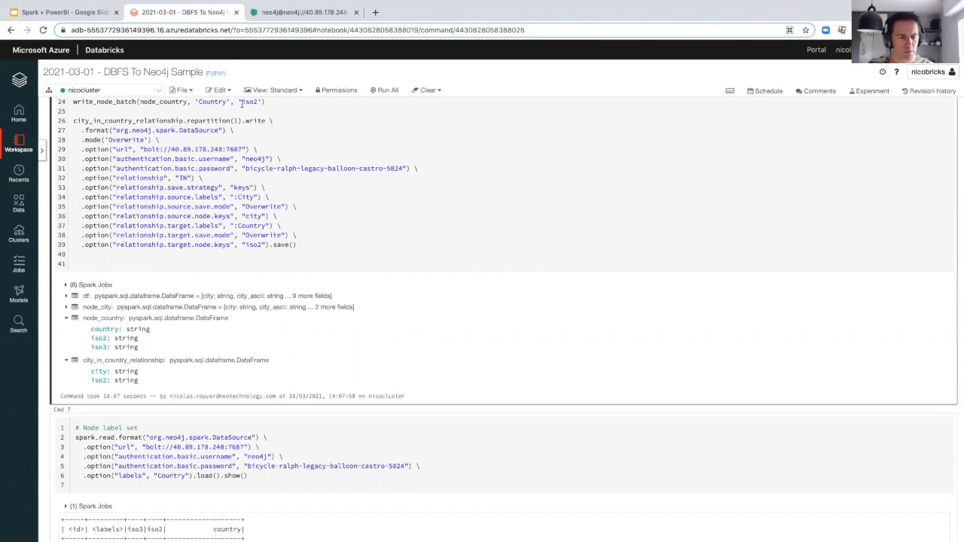
- Switch to Neo4j Browser and run CALL db.schema.visualization()
{"action": "left_click", "coordinate": [301, 13]}
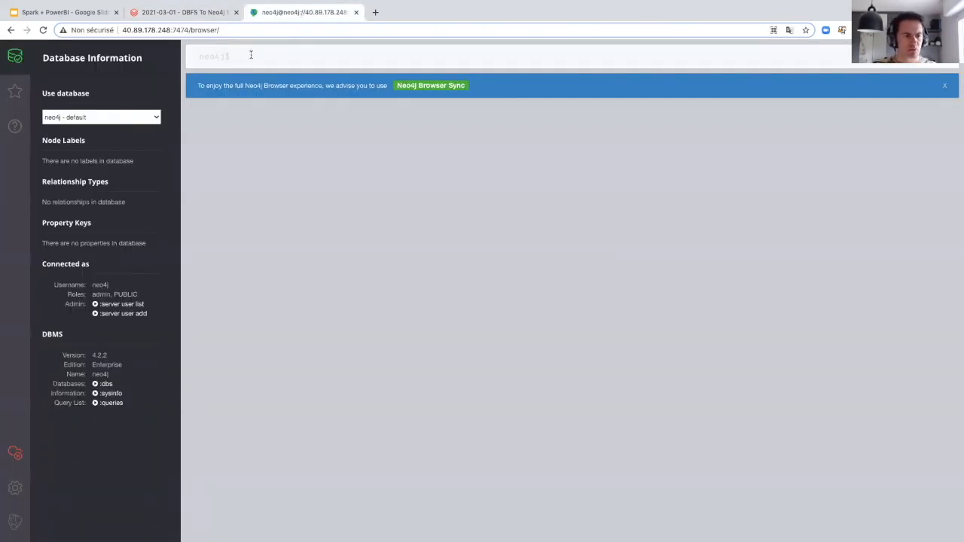
{"action": "type", "text": "CALL db.sc"}
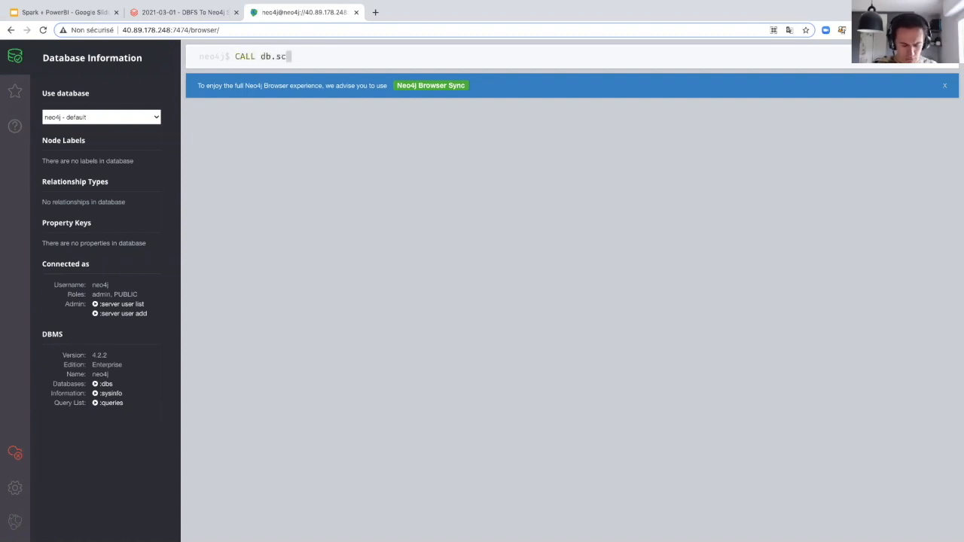
{"action": "type", "text": "hema.vis"}
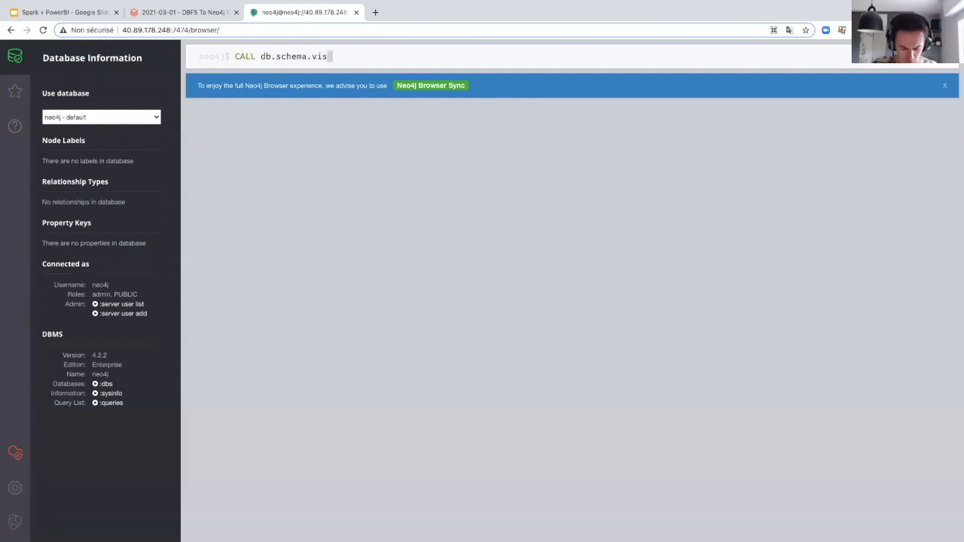
{"action": "type", "text": "ualization()"}
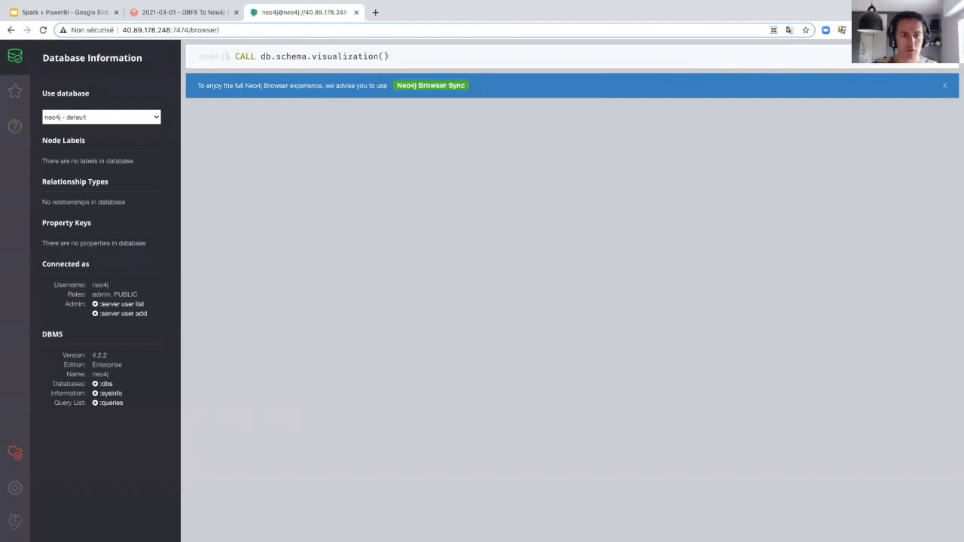
{"action": "key", "text": "Return"}
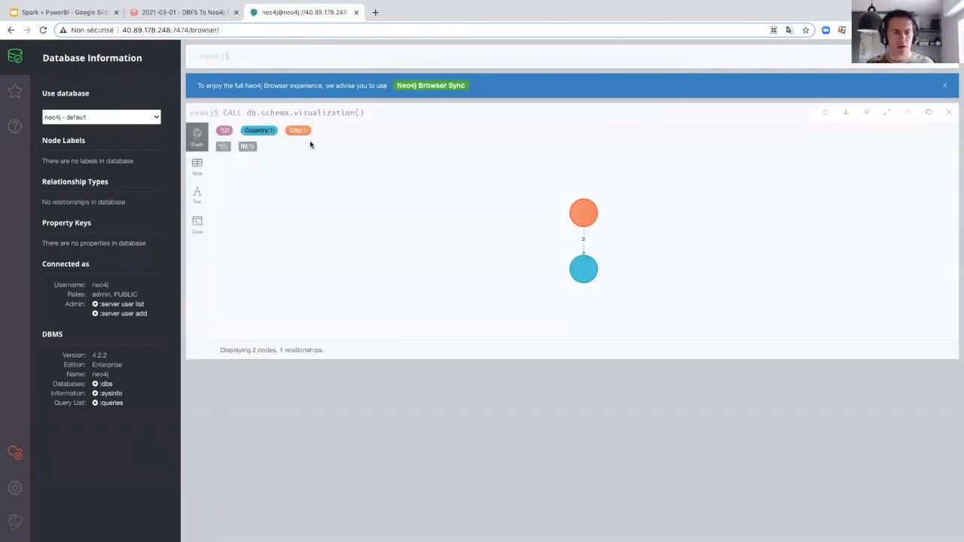
- Set the caption of the Country and City nodes in the schema graph to name
{"action": "left_click", "coordinate": [257, 131]}
{"action": "left_click", "coordinate": [517, 350]}
{"action": "left_click", "coordinate": [293, 131]}
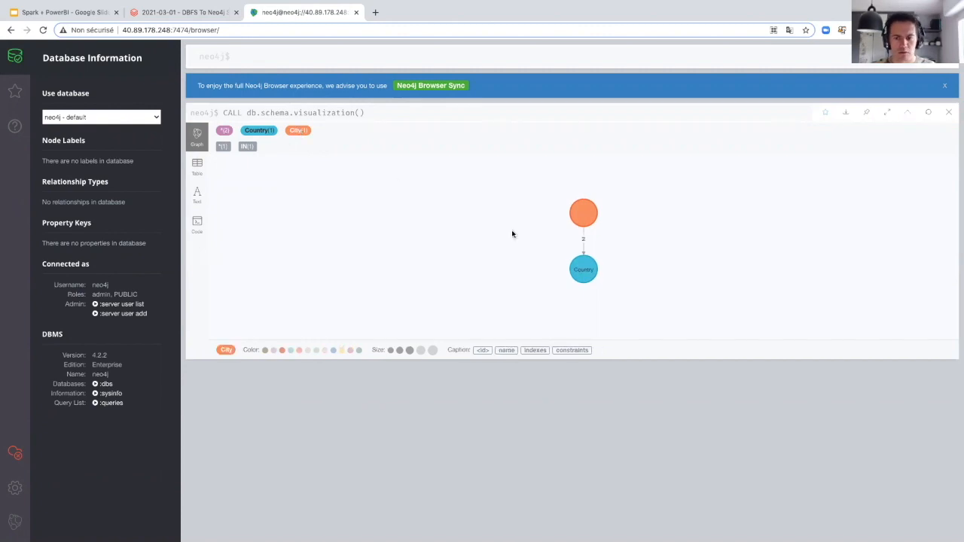
{"action": "left_click", "coordinate": [503, 351]}
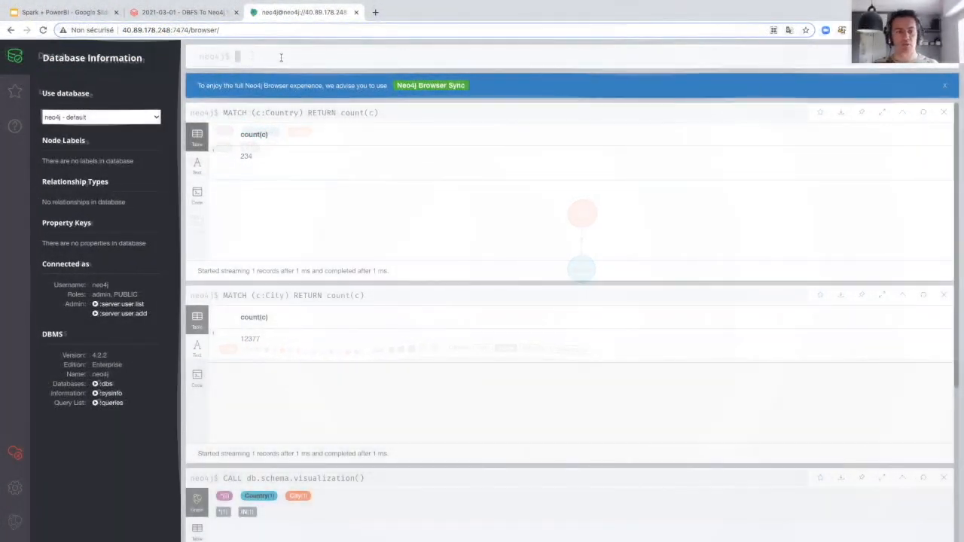
- Switch back to the Databricks notebook and copy the number-of-cities-per-country MATCH query from the "cypher query to dbfs" cell
{"action": "left_click", "coordinate": [178, 12]}
{"action": "scroll", "coordinate": [192, 296], "scroll_direction": "down", "scroll_amount": 10}
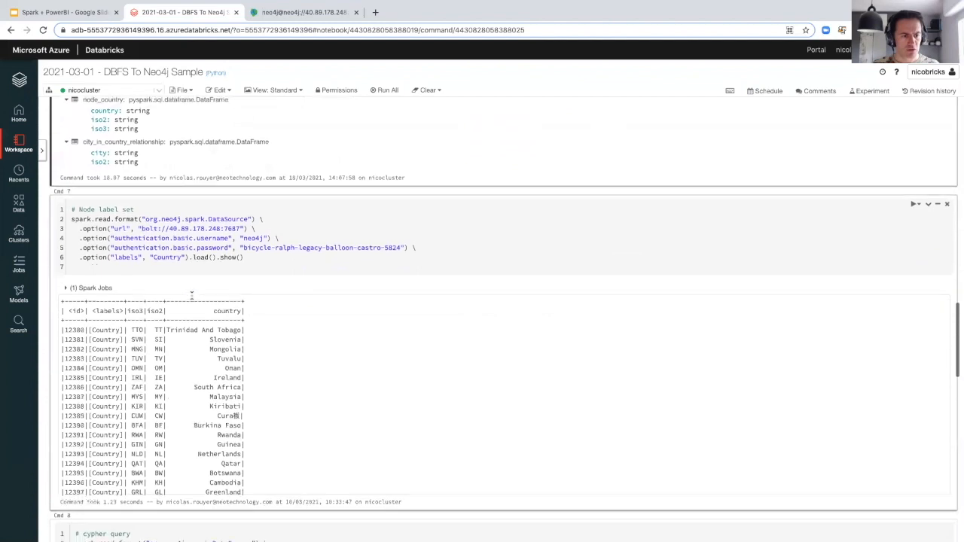
{"action": "scroll", "coordinate": [192, 297], "scroll_direction": "down", "scroll_amount": 1}
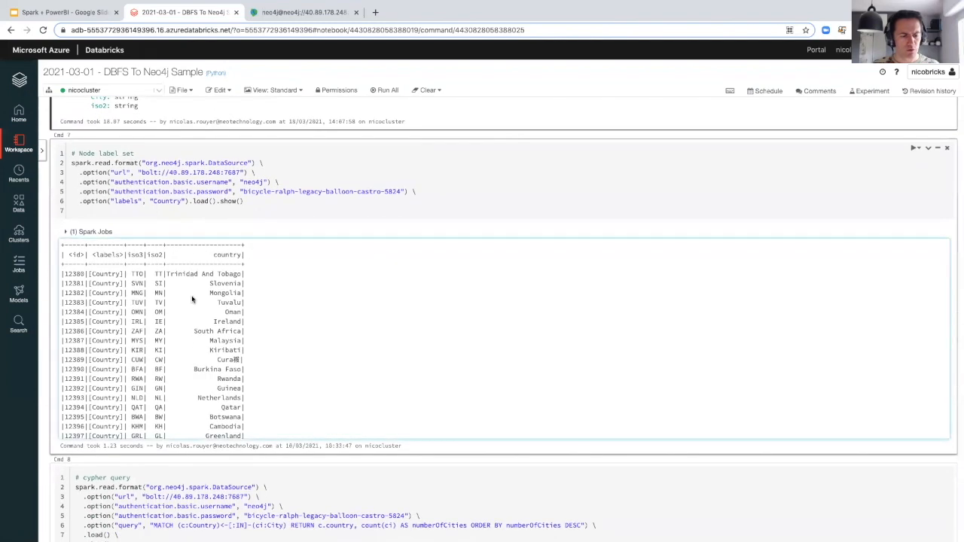
{"action": "scroll", "coordinate": [192, 300], "scroll_direction": "down", "scroll_amount": 8}
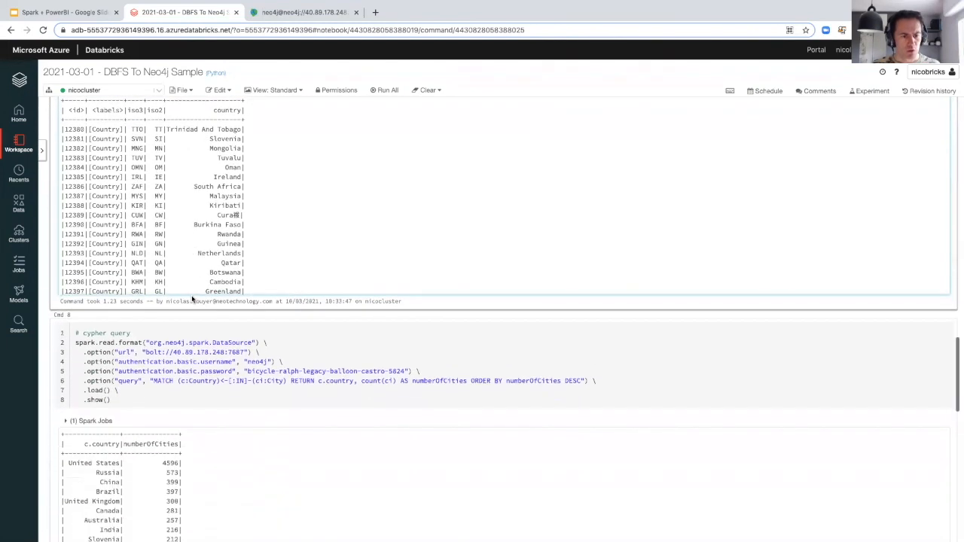
{"action": "scroll", "coordinate": [192, 296], "scroll_direction": "down", "scroll_amount": 4}
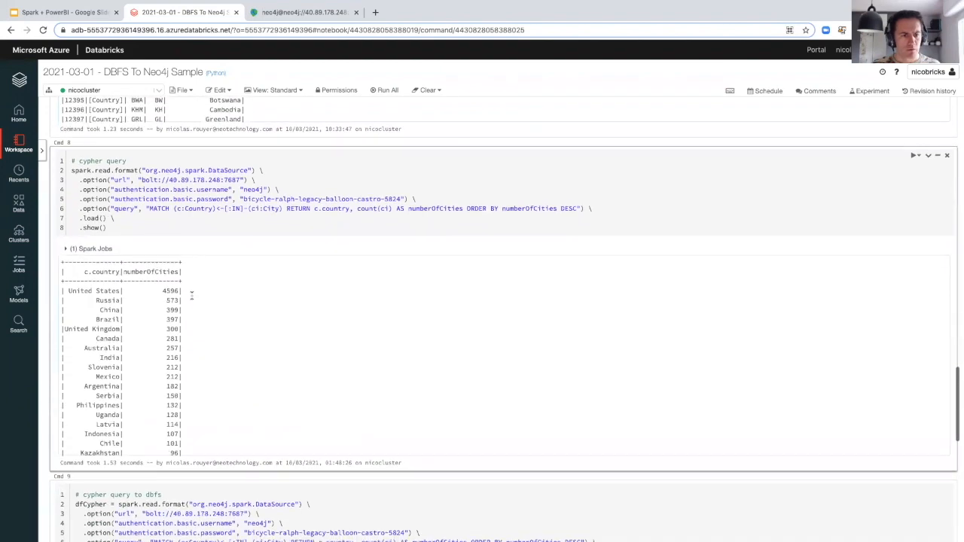
{"action": "scroll", "coordinate": [192, 299], "scroll_direction": "down", "scroll_amount": 20}
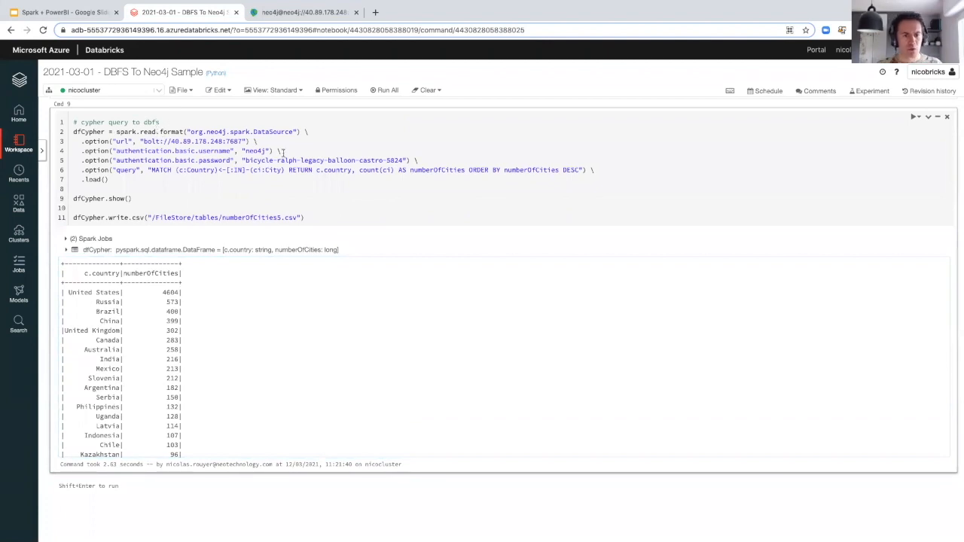
{"action": "left_click_drag", "start_coordinate": [149, 170], "coordinate": [579, 170]}
{"action": "key", "text": "ctrl+c"}
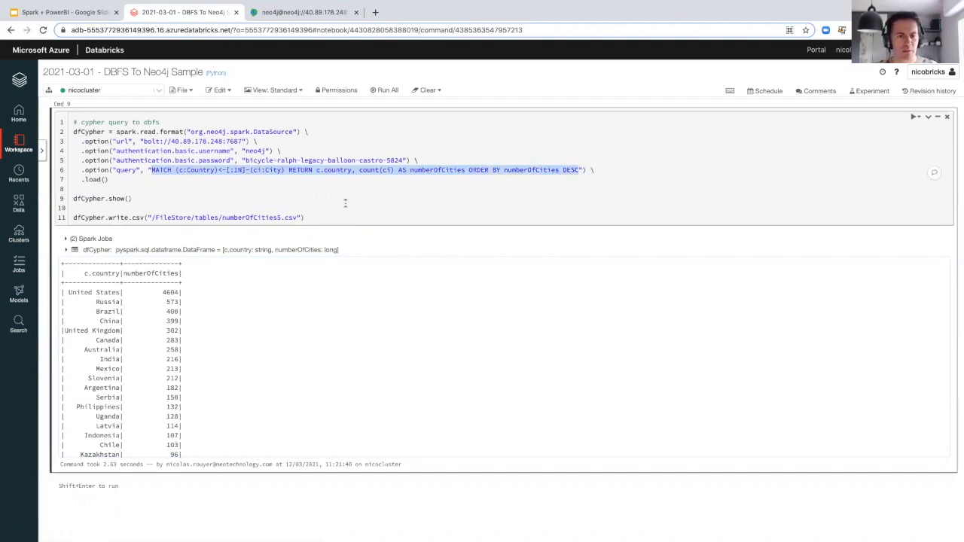
- Switch to Neo4j Browser and run the copied query counting cities per country in descending order
{"action": "left_click", "coordinate": [310, 13]}
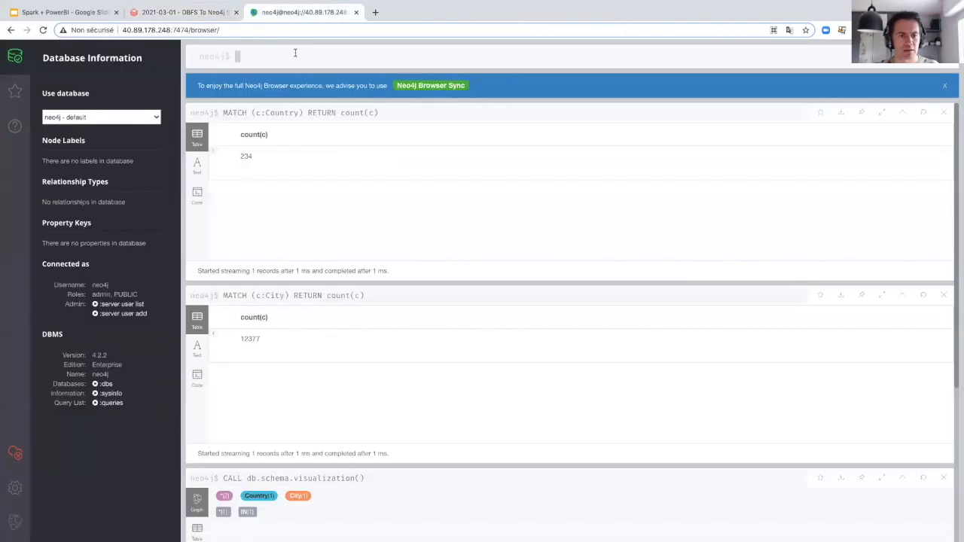
{"action": "key", "text": "ctrl+v"}
{"action": "key", "text": "Return"}
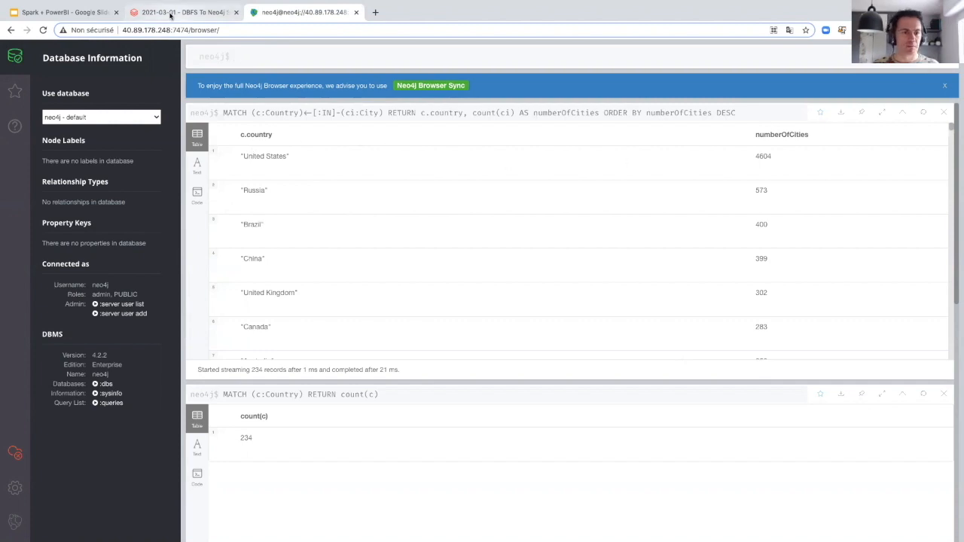
- Return to the Databricks notebook, change the Cmd 9 output path to /FileStore/tables/numberOfCities6.csv and run that cell
{"action": "left_click", "coordinate": [171, 12]}
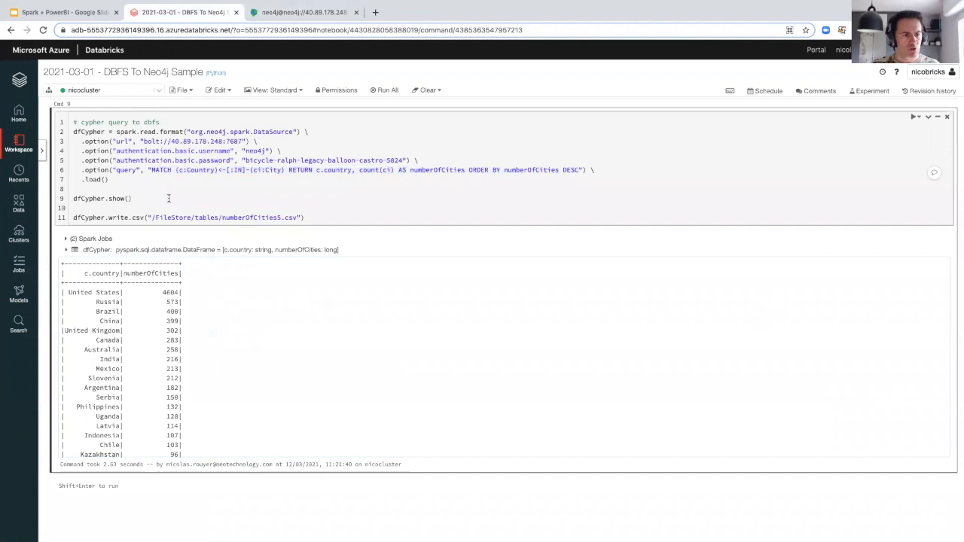
{"action": "left_click", "coordinate": [281, 217]}
{"action": "key", "text": "BackSpace"}
{"action": "type", "text": "6"}
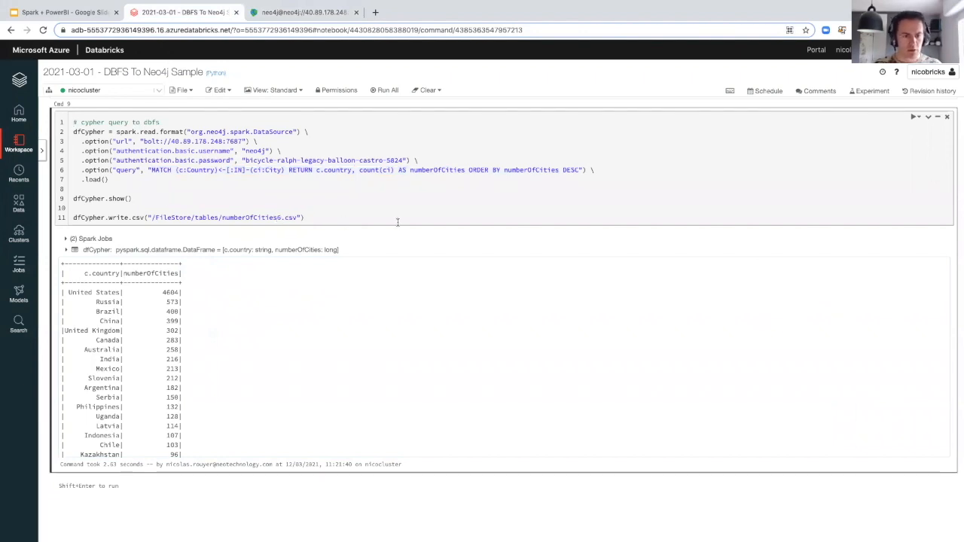
{"action": "left_click", "coordinate": [918, 119]}
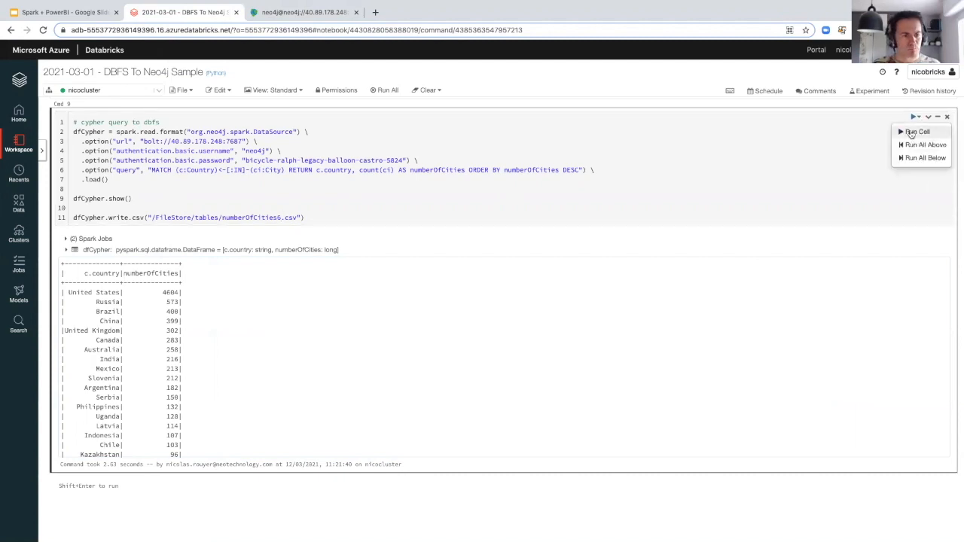
{"action": "left_click", "coordinate": [914, 132]}
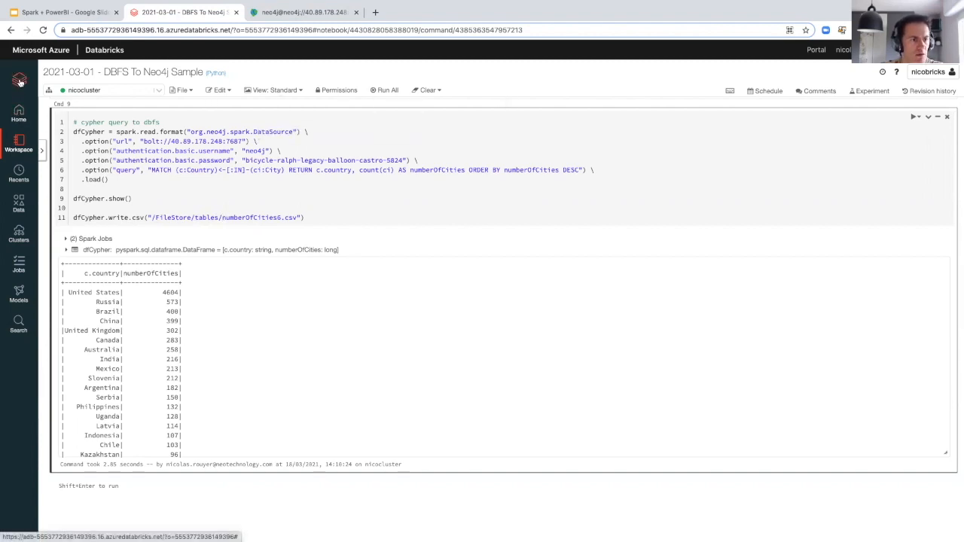
- Browse DBFS from the Create New Table page to /FileStore/tables and open the numberOfCities6.csv folder
{"action": "left_click", "coordinate": [19, 113]}
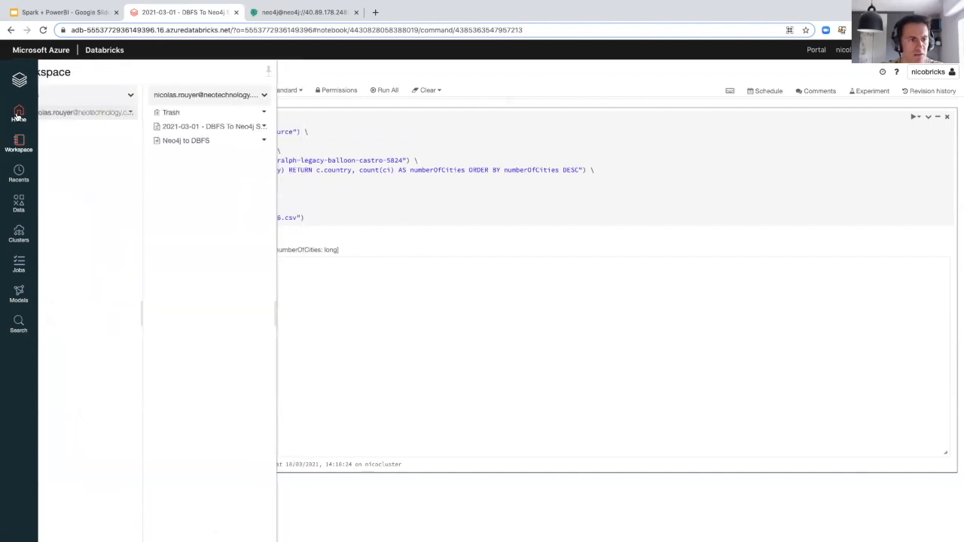
{"action": "left_click", "coordinate": [18, 80]}
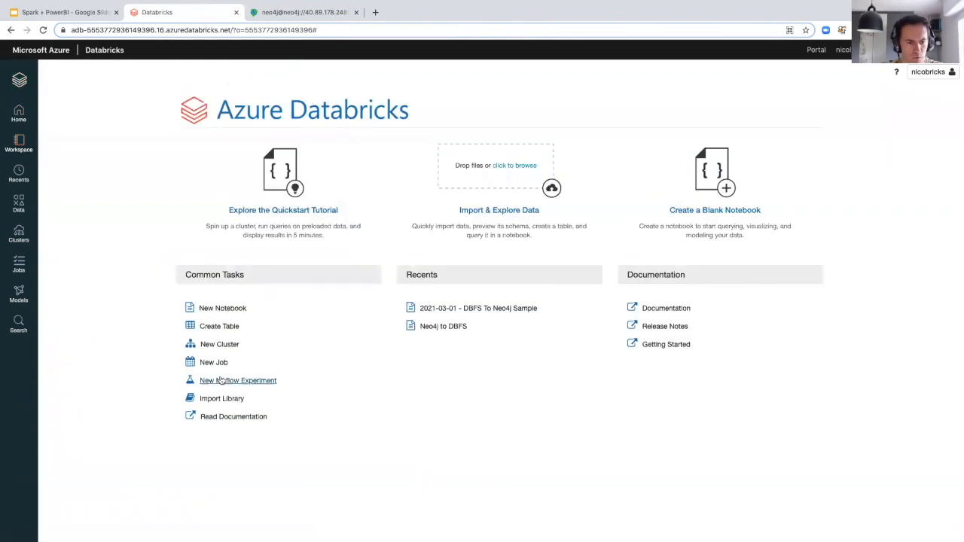
{"action": "left_click", "coordinate": [206, 329]}
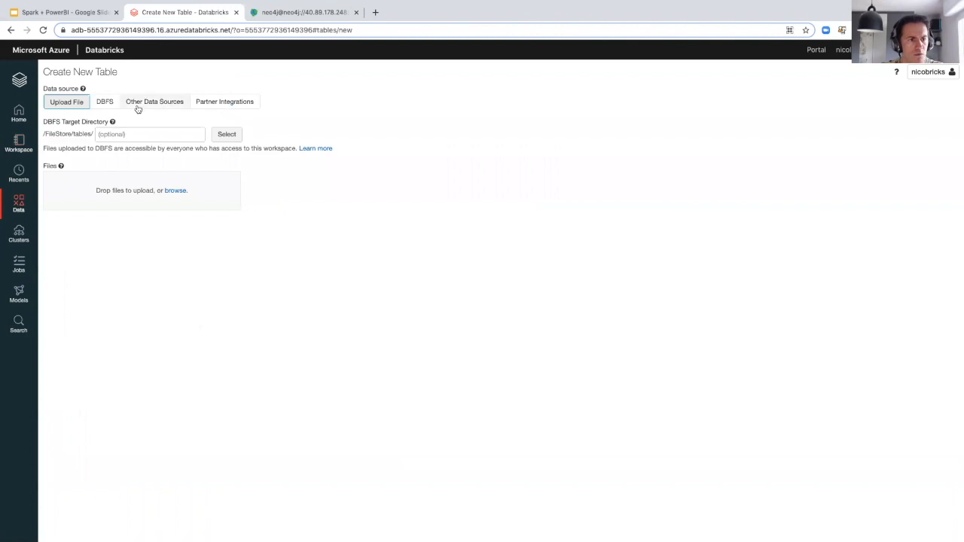
{"action": "left_click", "coordinate": [105, 102]}
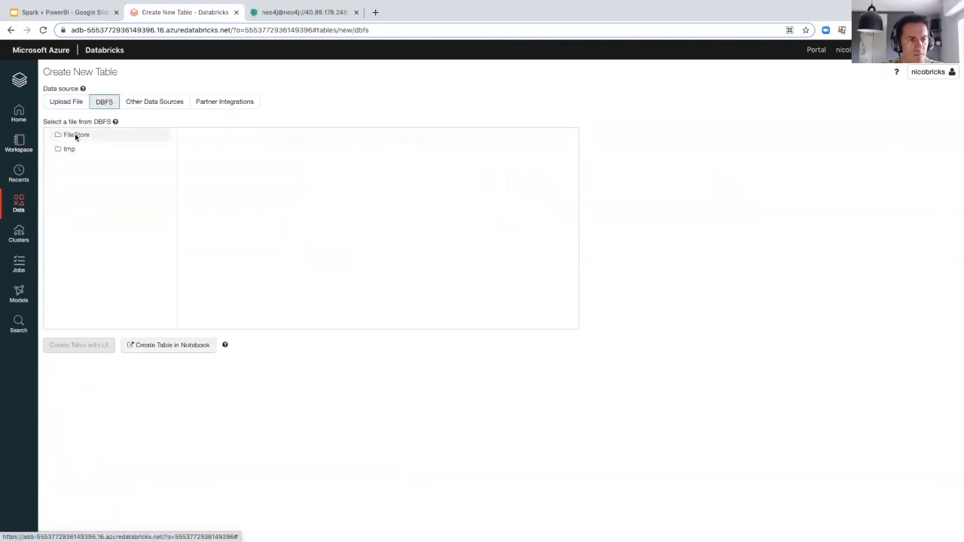
{"action": "left_click", "coordinate": [75, 135]}
{"action": "left_click", "coordinate": [204, 164]}
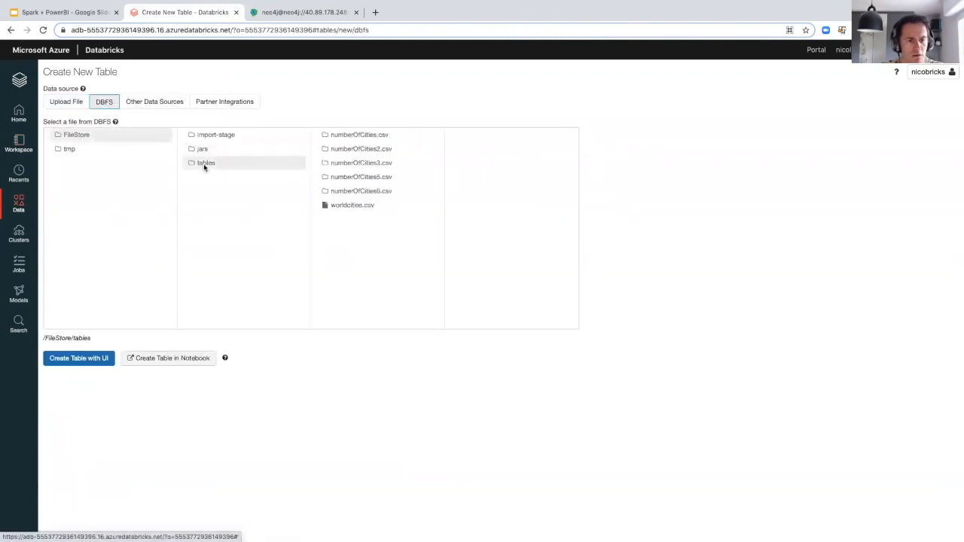
{"action": "left_click", "coordinate": [361, 193]}
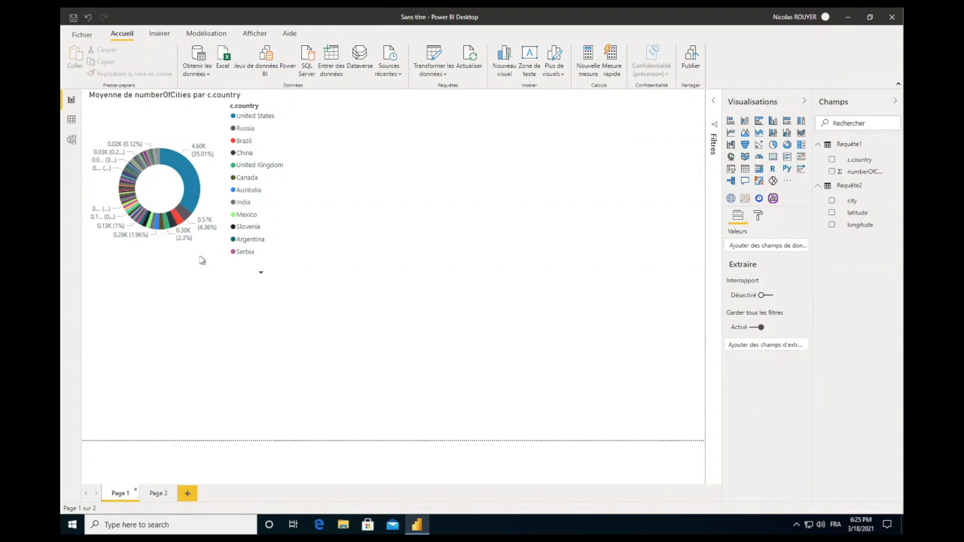
- Switch to Power BI Desktop and examine the cities-per-country donut chart on Page 1 and the city map on Page 2
{"action": "left_click", "coordinate": [190, 179]}
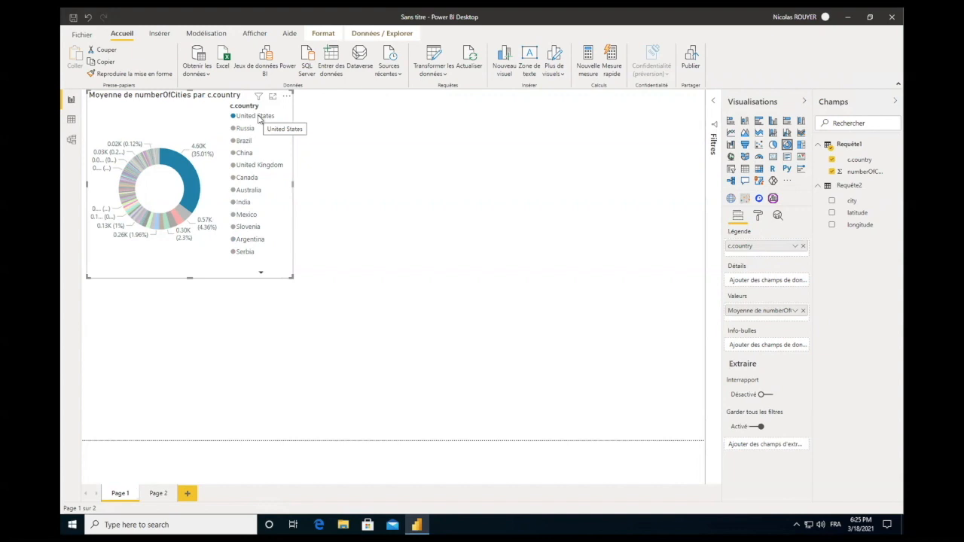
{"action": "left_click", "coordinate": [155, 494]}
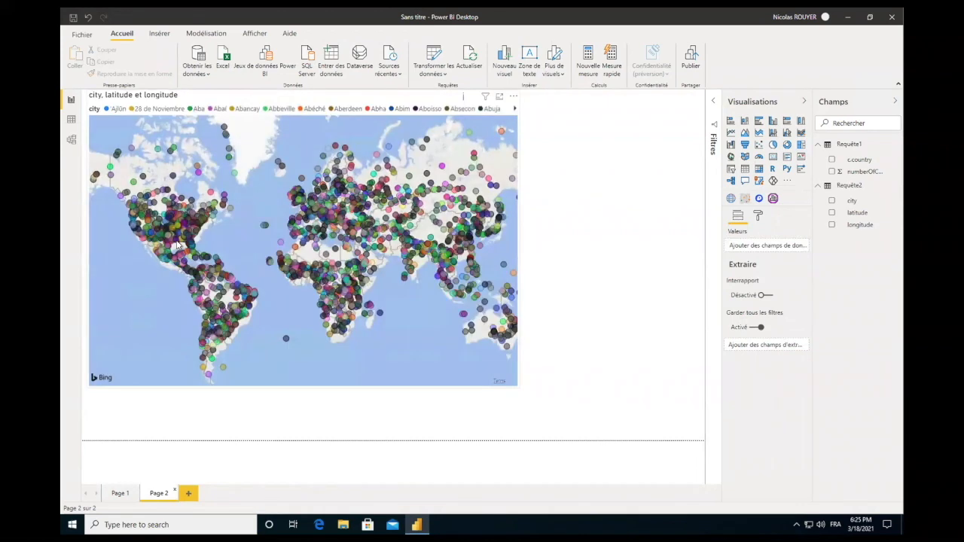
{"action": "mouse_move", "coordinate": [178, 245]}
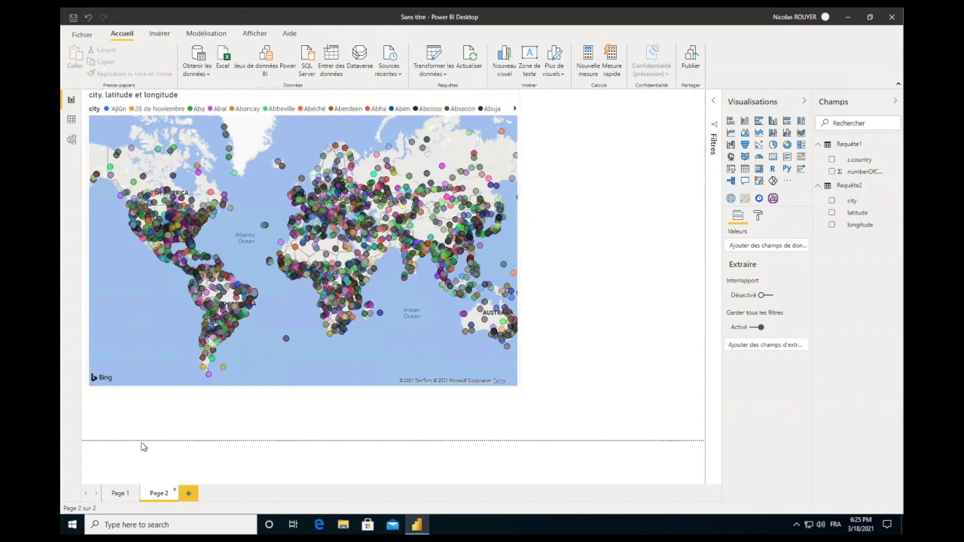
{"action": "left_click", "coordinate": [119, 494]}
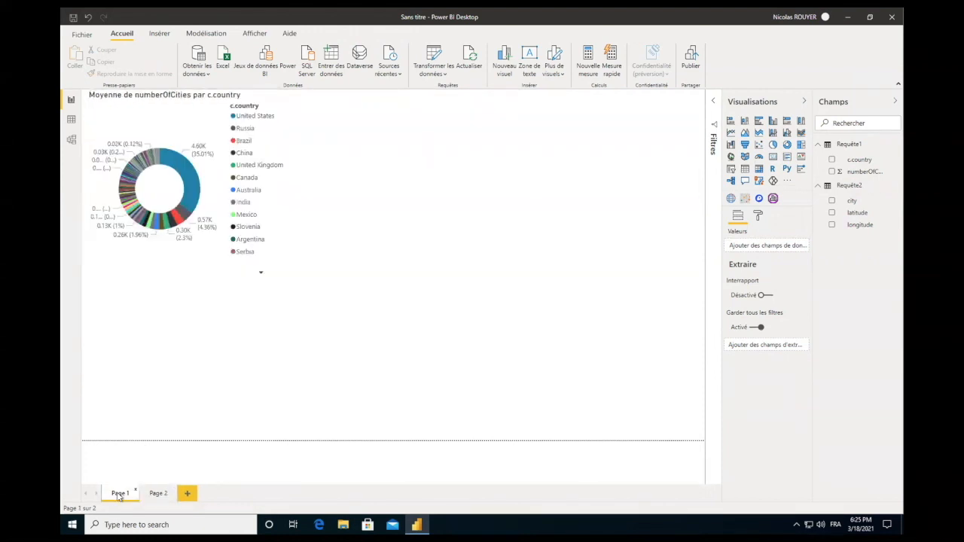
- Add a new report page and start a data connection with the Neo4j (Bêta) database connector
{"action": "left_click", "coordinate": [188, 494]}
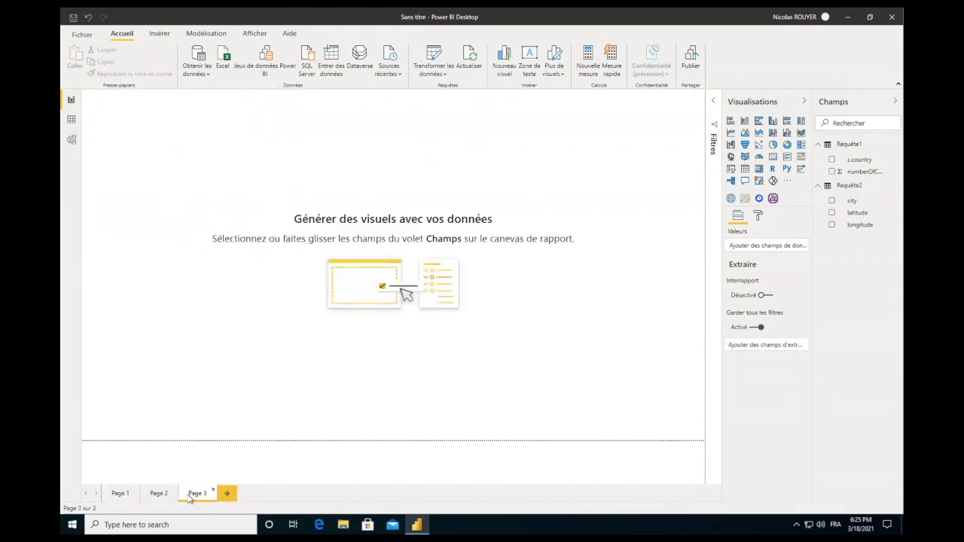
{"action": "left_click", "coordinate": [197, 62]}
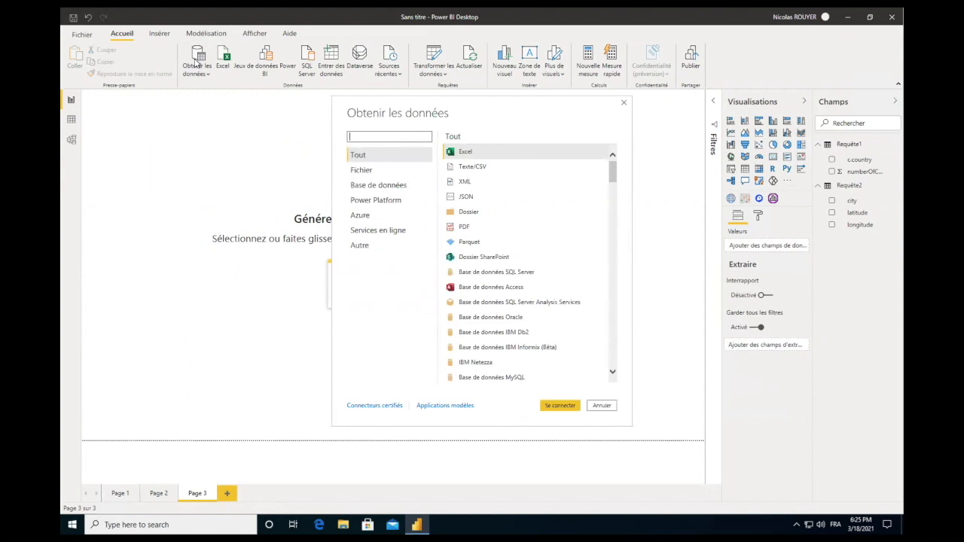
{"action": "left_click", "coordinate": [371, 186]}
{"action": "scroll", "coordinate": [490, 291], "scroll_direction": "down", "scroll_amount": 4}
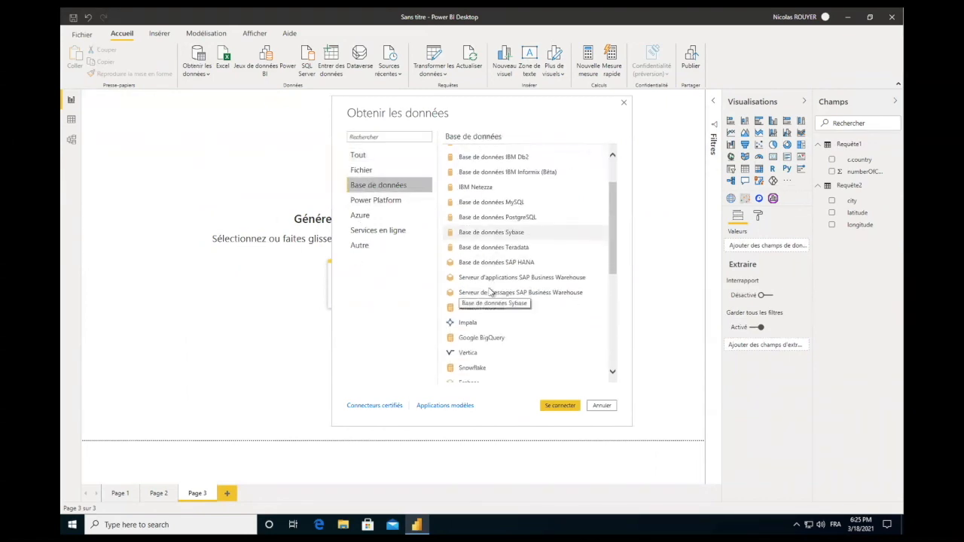
{"action": "left_click", "coordinate": [468, 278]}
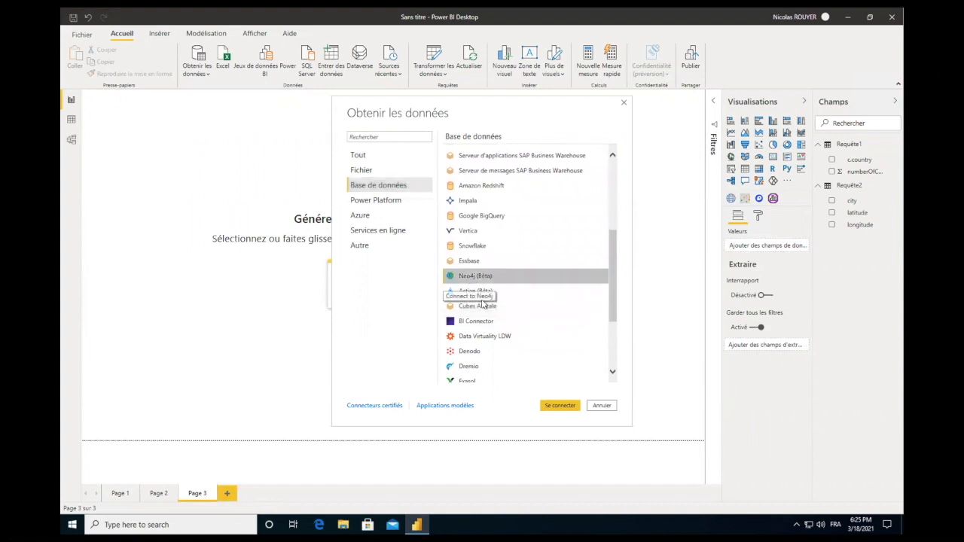
{"action": "left_click", "coordinate": [557, 405]}
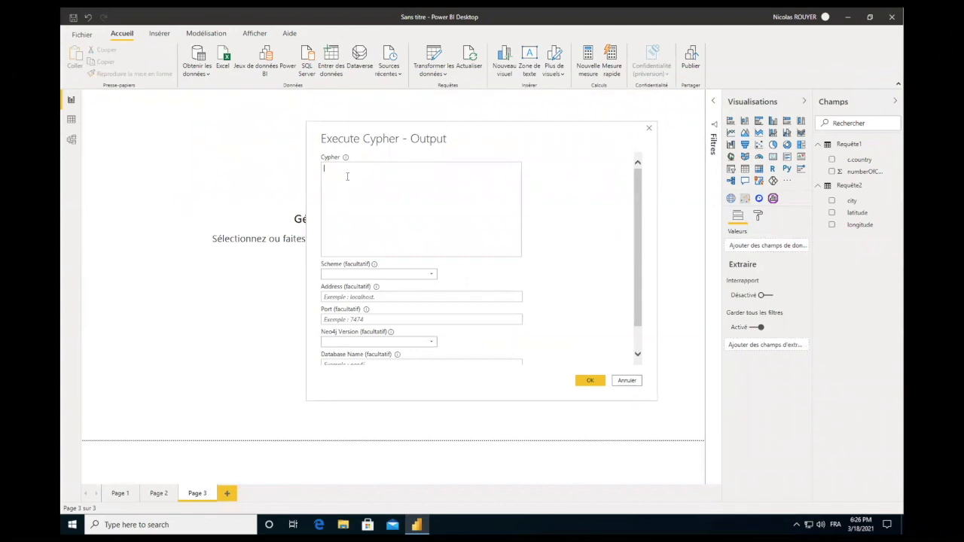
- Submit the Cypher query MATCH (c:Country)<-[:IN]-(ci:City) RETURN c.country AS country, count(ci) AS numberOfCities ORDER BY numberOfCities DESC with address 40.89.178.248
{"action": "type", "text": "MATCH (c:Country)<-[:IN]-(ci:City) RETURN c.country AS country, count(ci) AS numberOfCities ORDER BY numberOfCities DESC"}
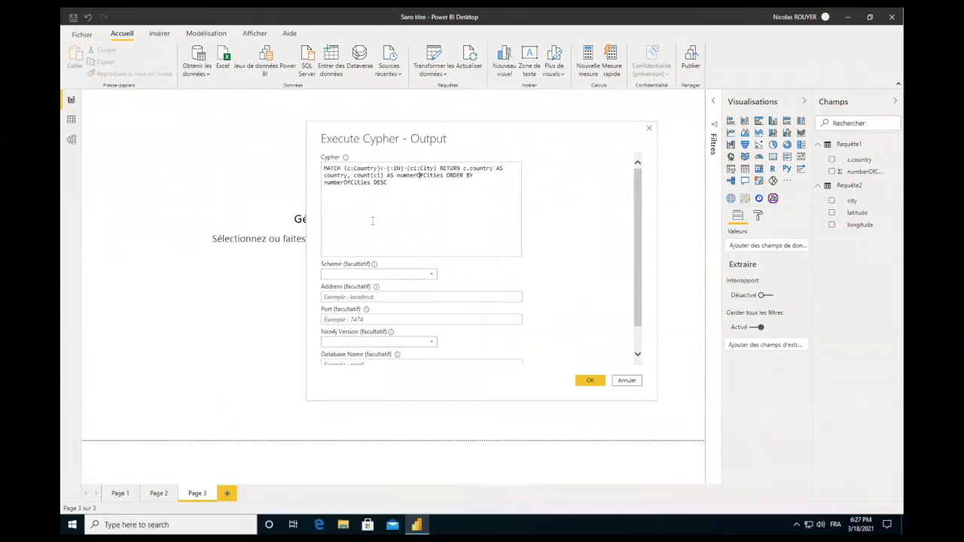
{"action": "left_click", "coordinate": [361, 296]}
{"action": "type", "text": "http://40.89.178.248/"}
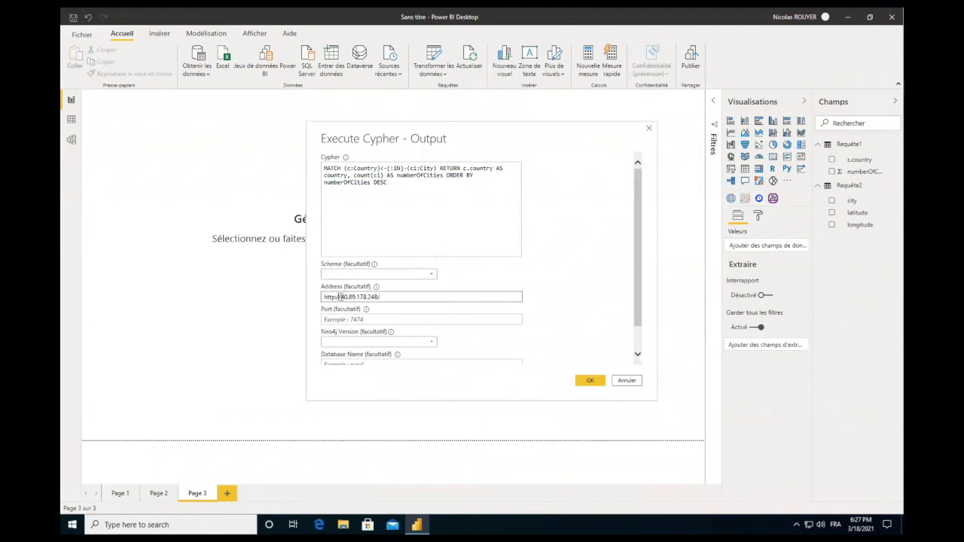
{"action": "key", "text": "BackSpace"}
{"action": "key", "text": "BackSpace"}
{"action": "key", "text": "BackSpace"}
{"action": "key", "text": "BackSpace"}
{"action": "key", "text": "BackSpace"}
{"action": "key", "text": "BackSpace"}
{"action": "key", "text": "BackSpace"}
{"action": "left_click", "coordinate": [589, 381]}
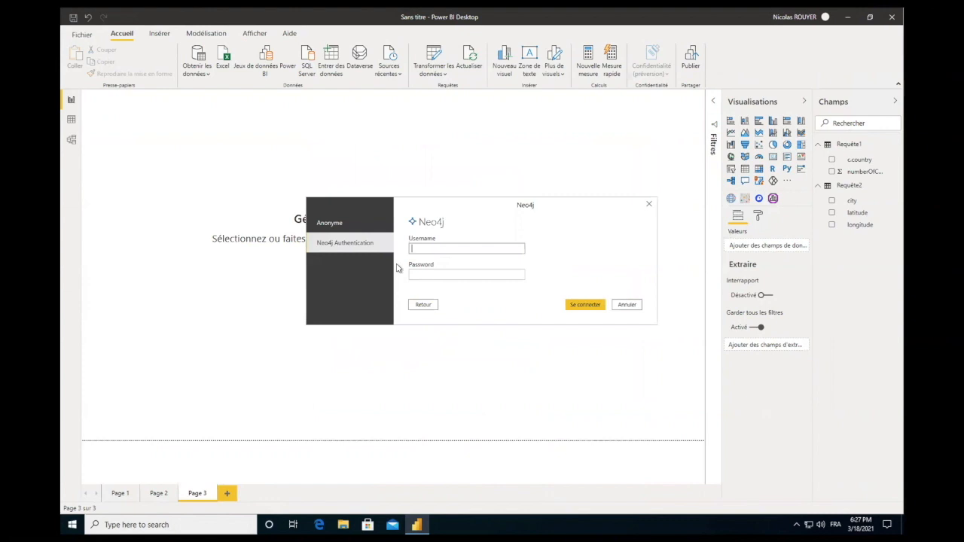
- Authenticate to Neo4j with username neo4j and the account password, and load the query result into the report
{"action": "left_click", "coordinate": [439, 245]}
{"action": "left_click", "coordinate": [437, 274]}
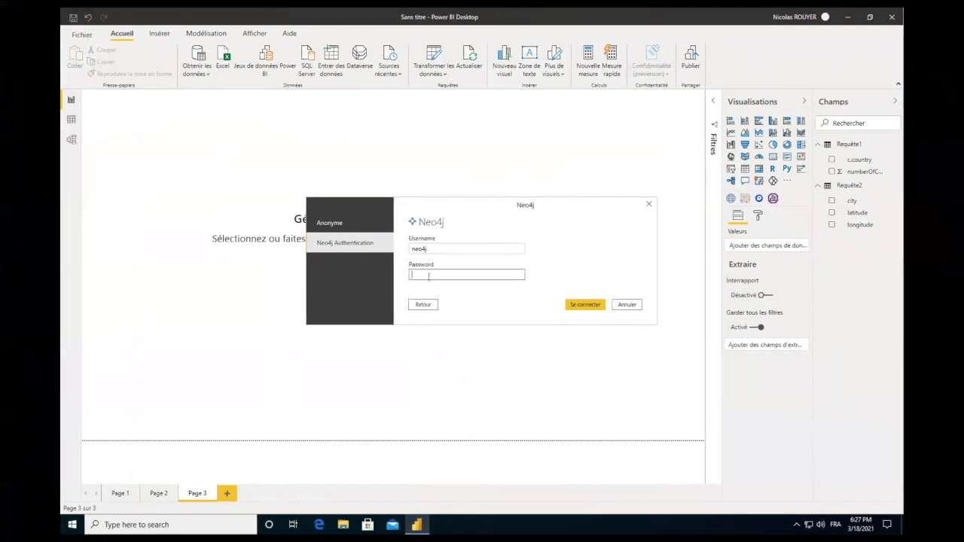
{"action": "key", "text": "ctrl+v"}
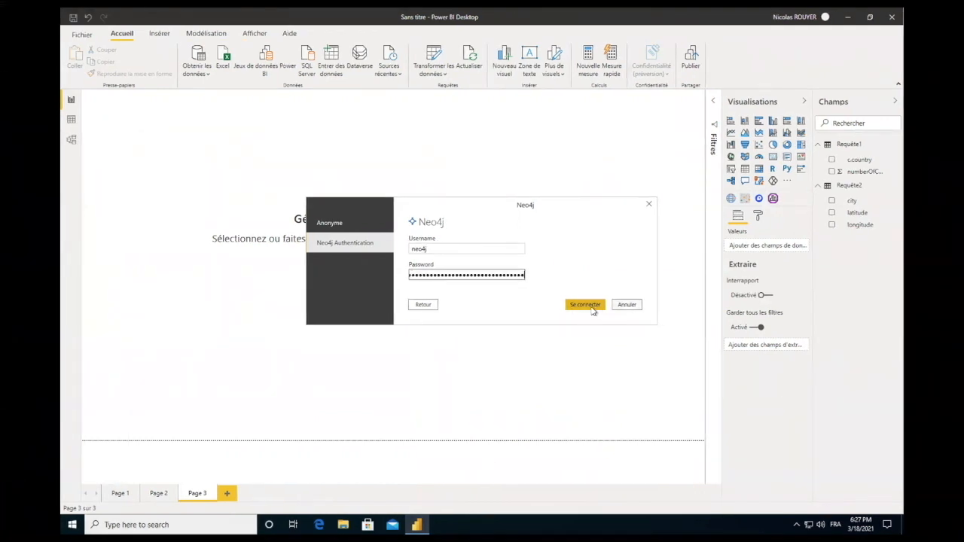
{"action": "left_click", "coordinate": [585, 304]}
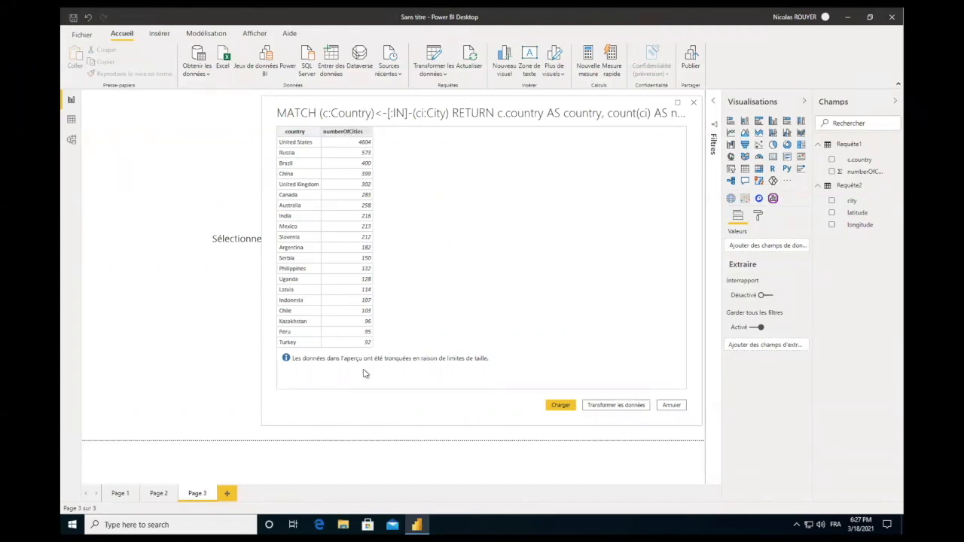
{"action": "left_click", "coordinate": [561, 405]}
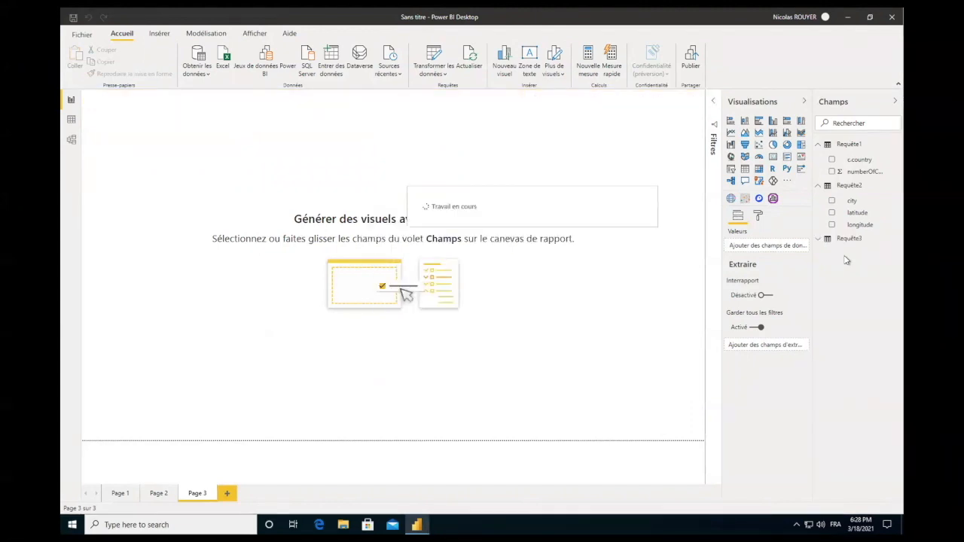
- Change the data type of the numberOfCities column in Requête3 to Nombre entier
{"action": "left_click", "coordinate": [819, 240]}
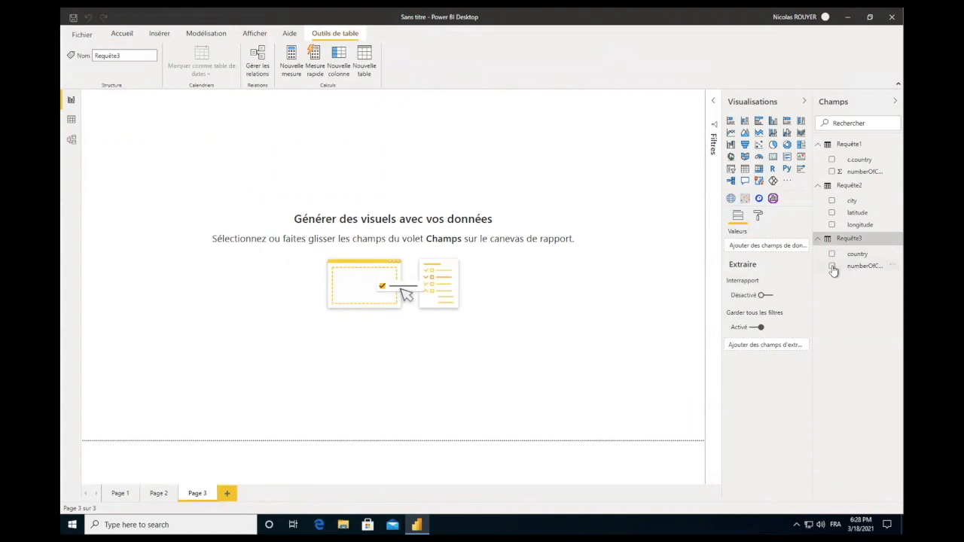
{"action": "left_click", "coordinate": [855, 268]}
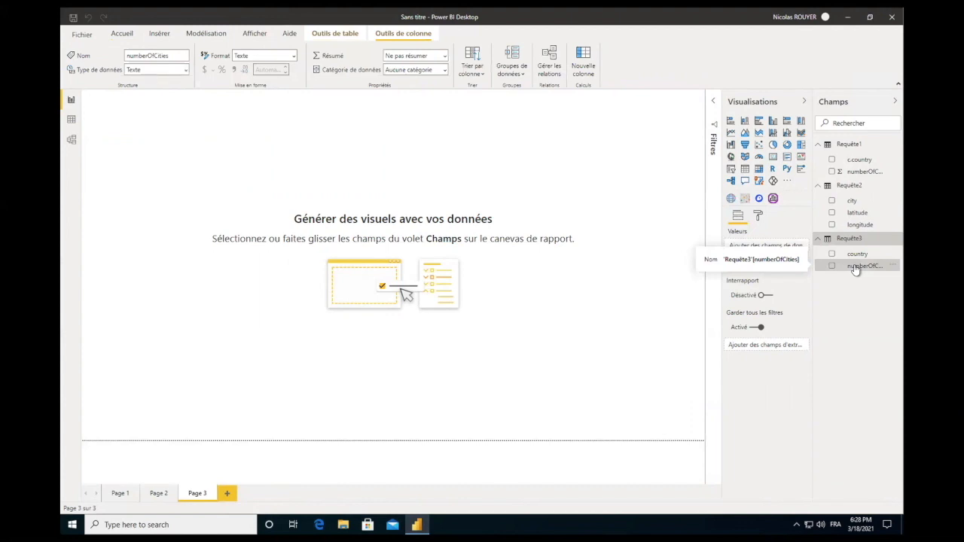
{"action": "left_click", "coordinate": [294, 56]}
{"action": "left_click", "coordinate": [295, 57]}
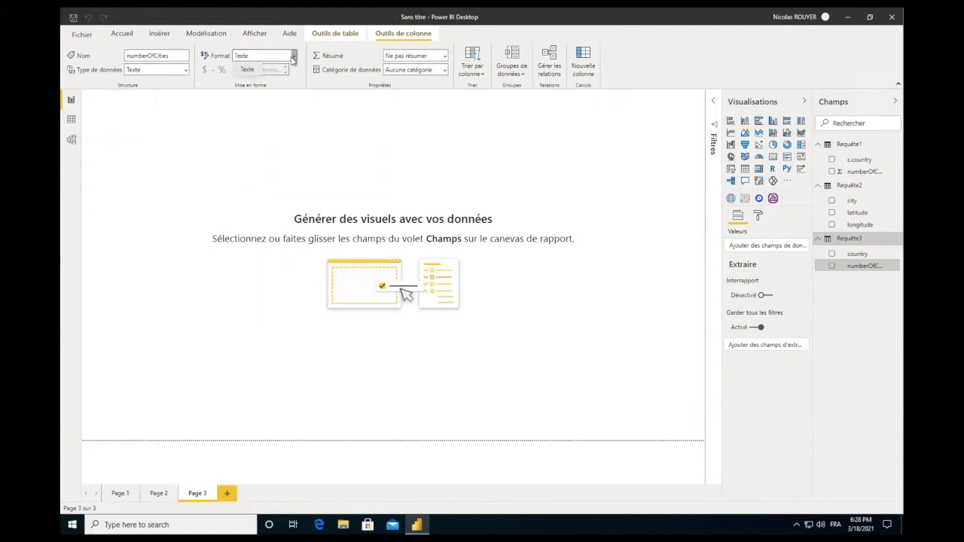
{"action": "left_click", "coordinate": [186, 70]}
{"action": "left_click", "coordinate": [154, 84]}
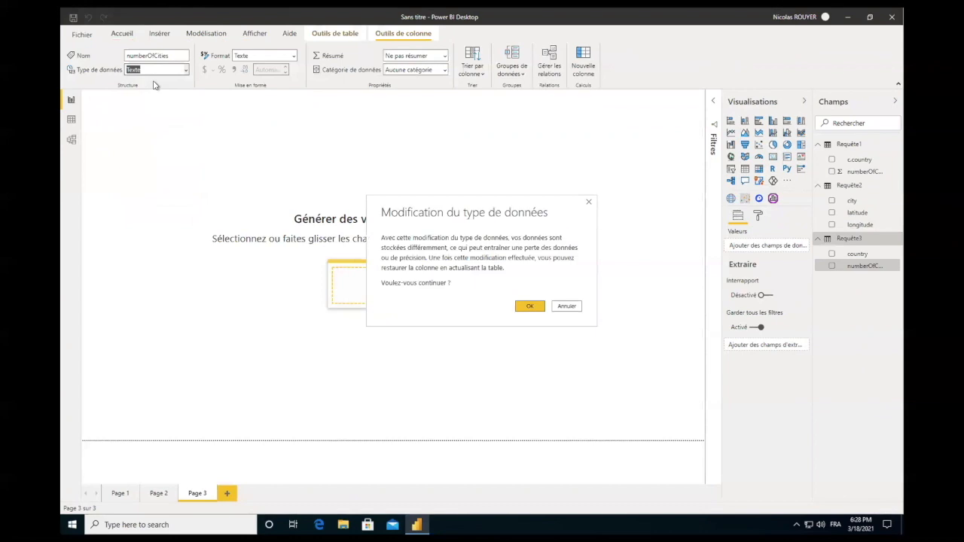
{"action": "left_click", "coordinate": [531, 306]}
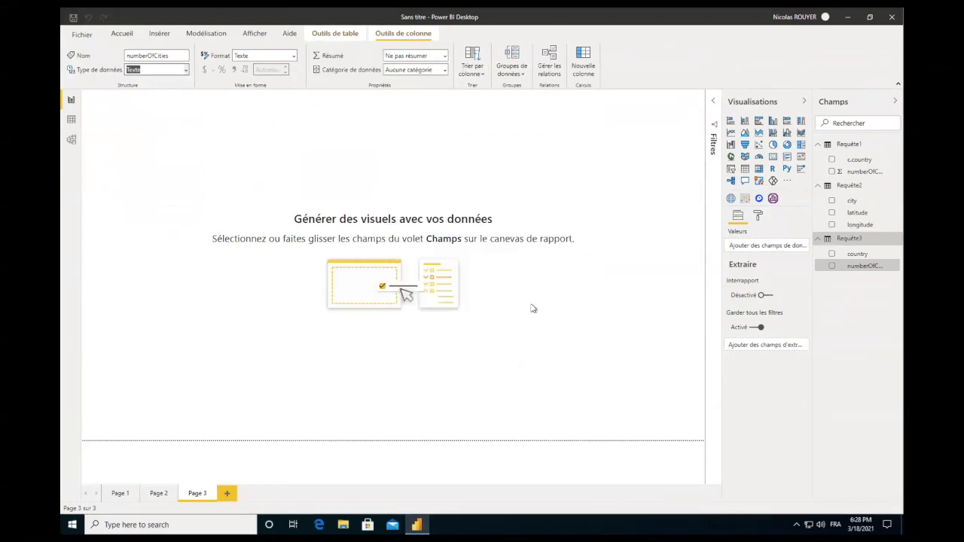
- Insert a pie chart of numberOfCities by country from Requête3 on Page 3, widen it, and return to Page 1
{"action": "left_click", "coordinate": [773, 146]}
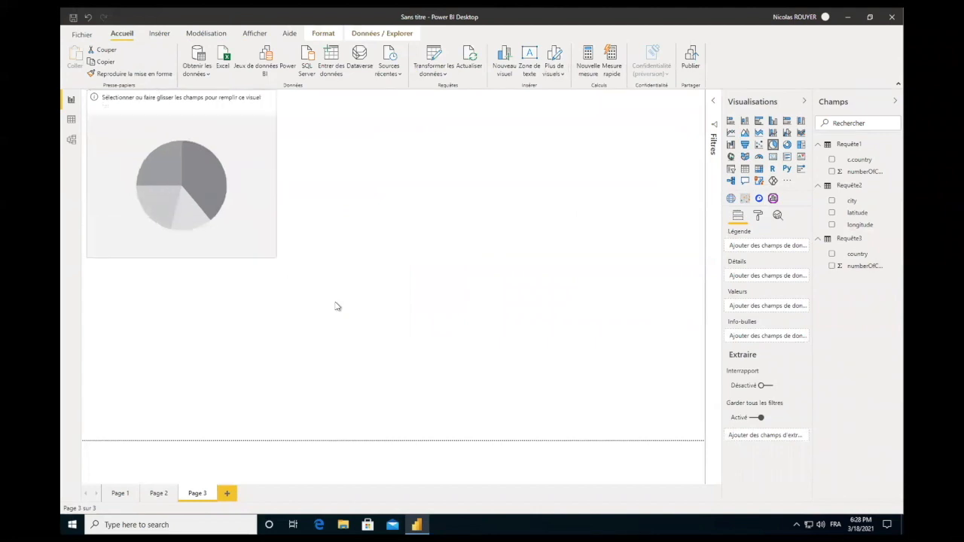
{"action": "left_click", "coordinate": [856, 254]}
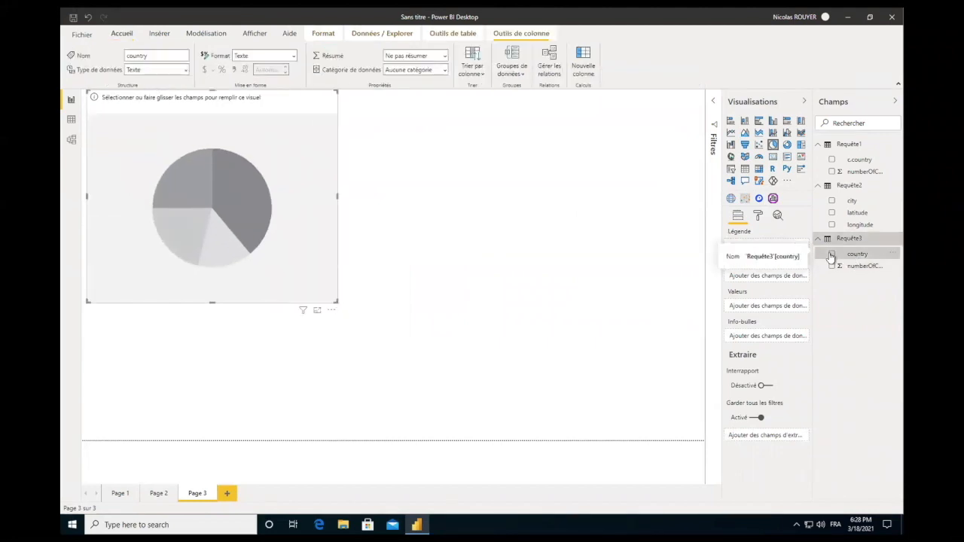
{"action": "left_click", "coordinate": [832, 255]}
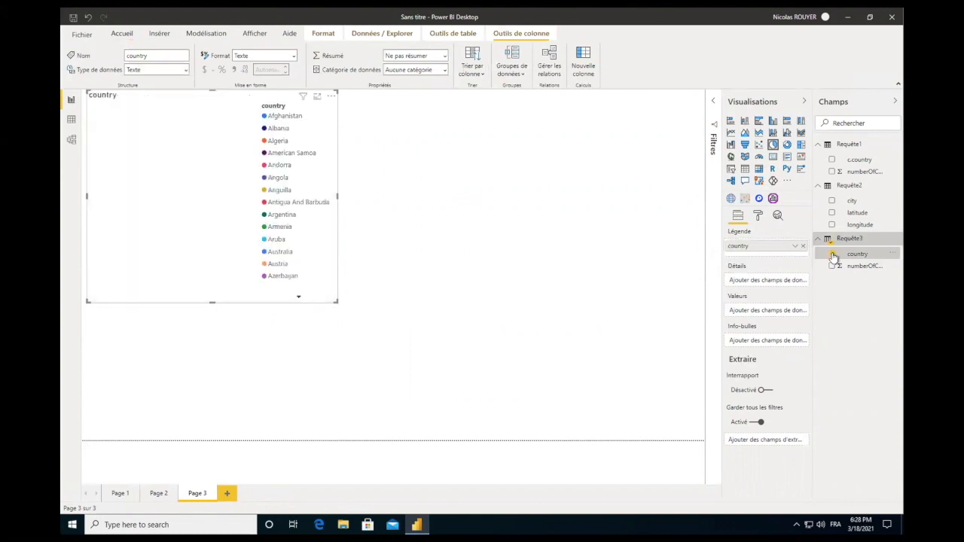
{"action": "left_click", "coordinate": [763, 314]}
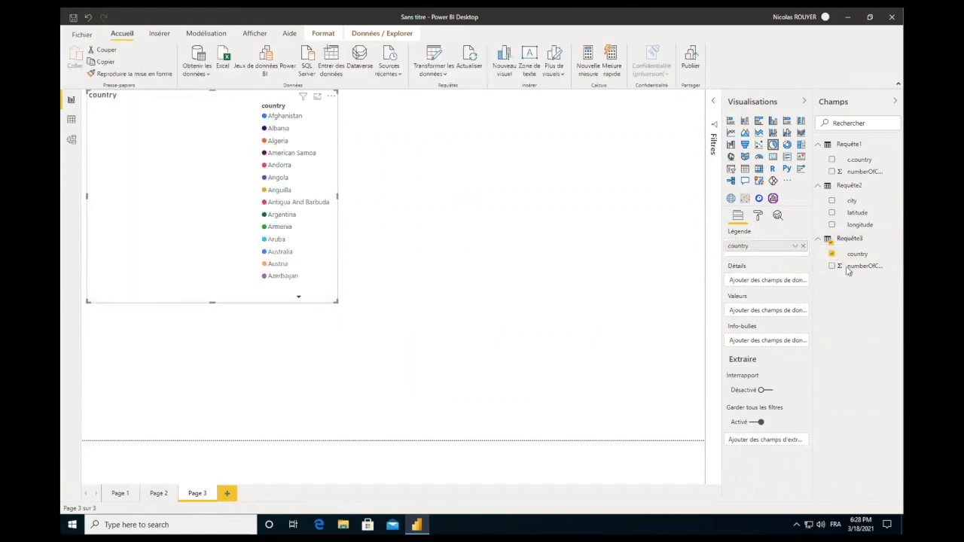
{"action": "left_click", "coordinate": [851, 271]}
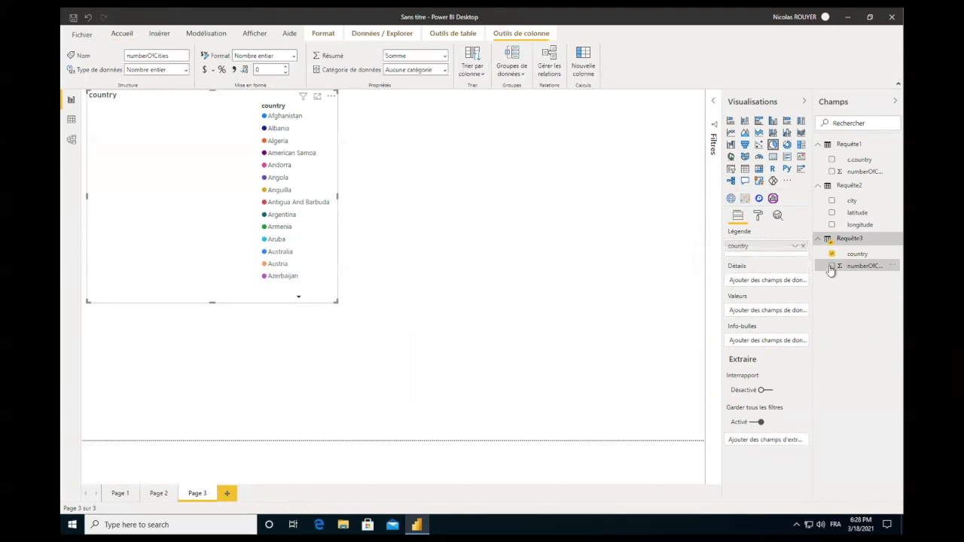
{"action": "left_click", "coordinate": [832, 266]}
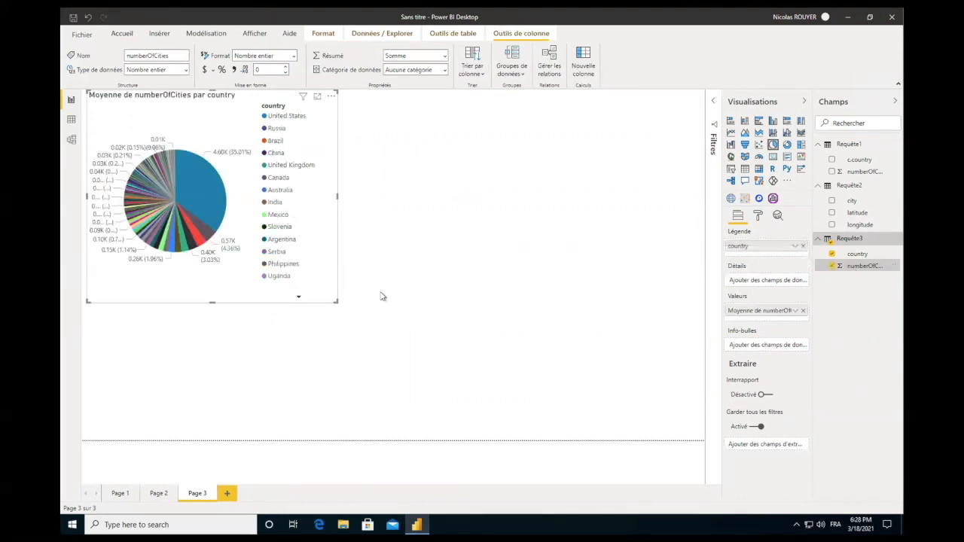
{"action": "left_click_drag", "start_coordinate": [337, 197], "coordinate": [413, 199]}
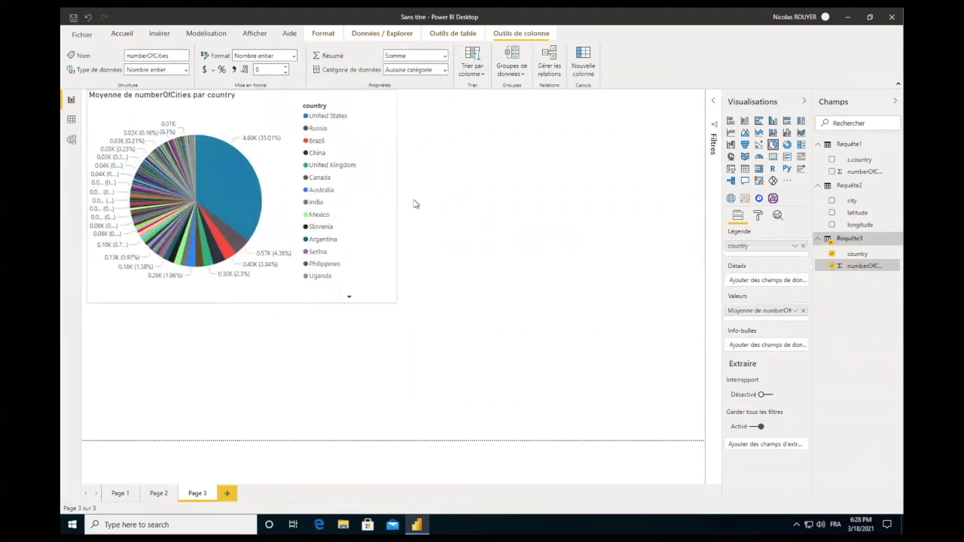
{"action": "left_click", "coordinate": [121, 493]}
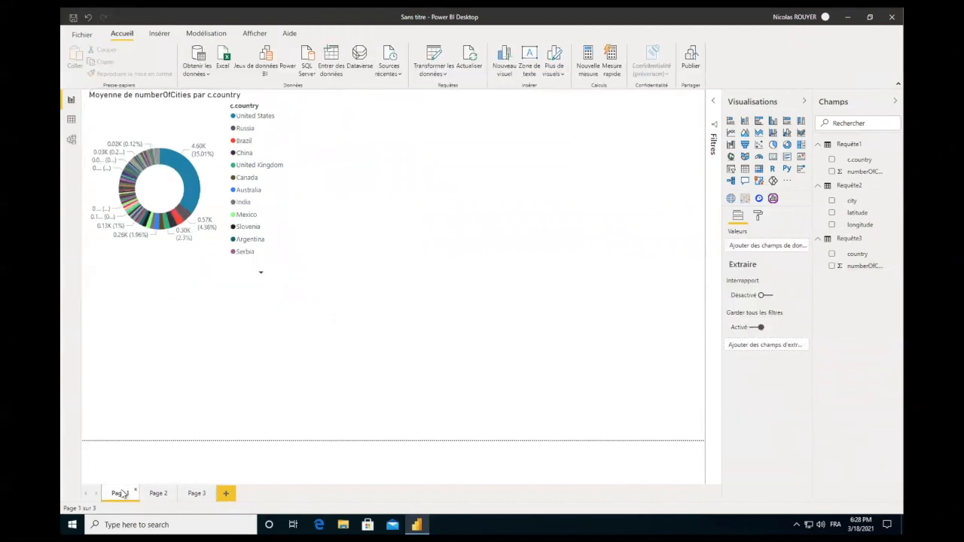